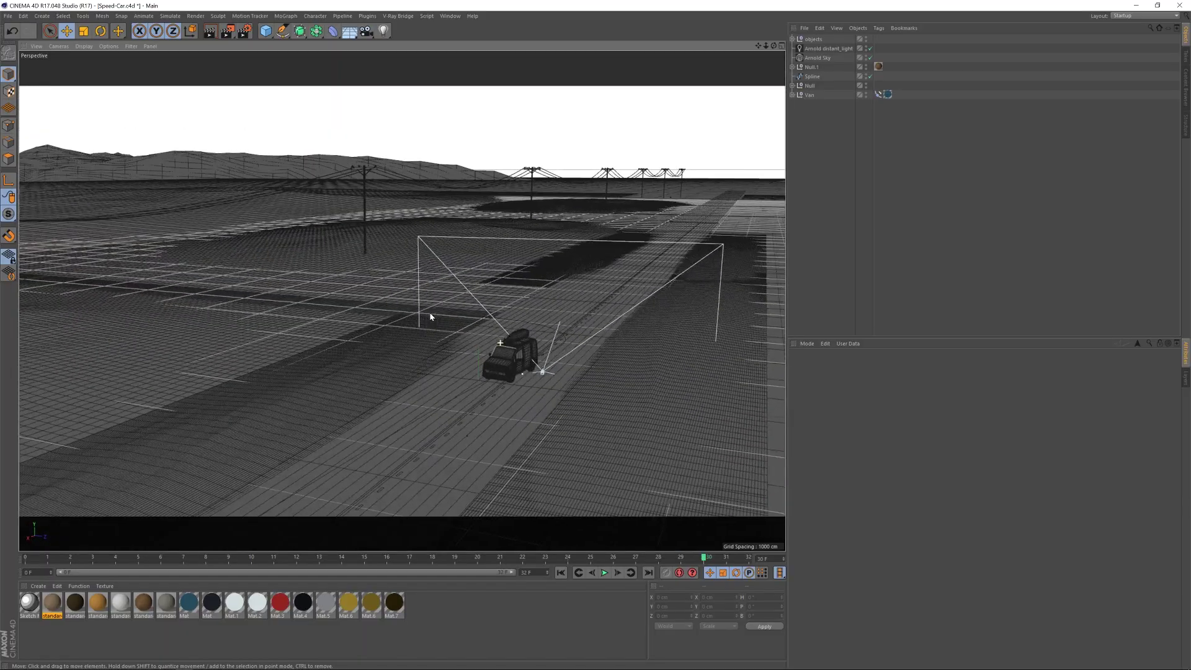
- Play the van animation, view it through the camera under the Null, and return to the free perspective view
click(568, 575)
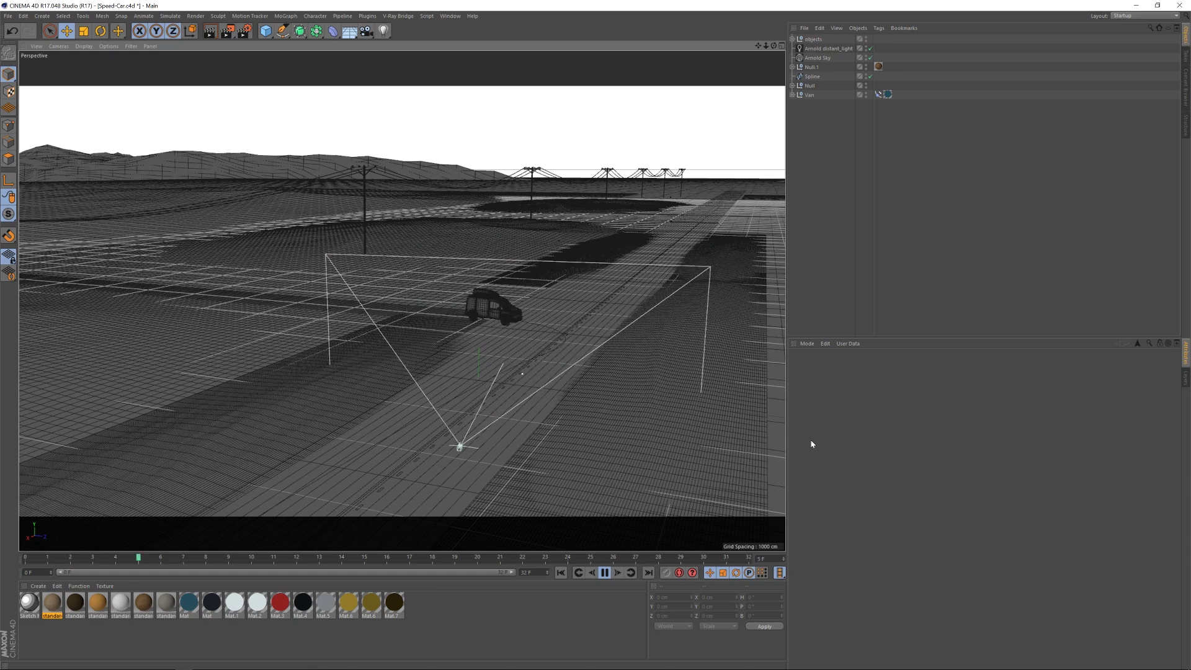
click(792, 86)
click(871, 94)
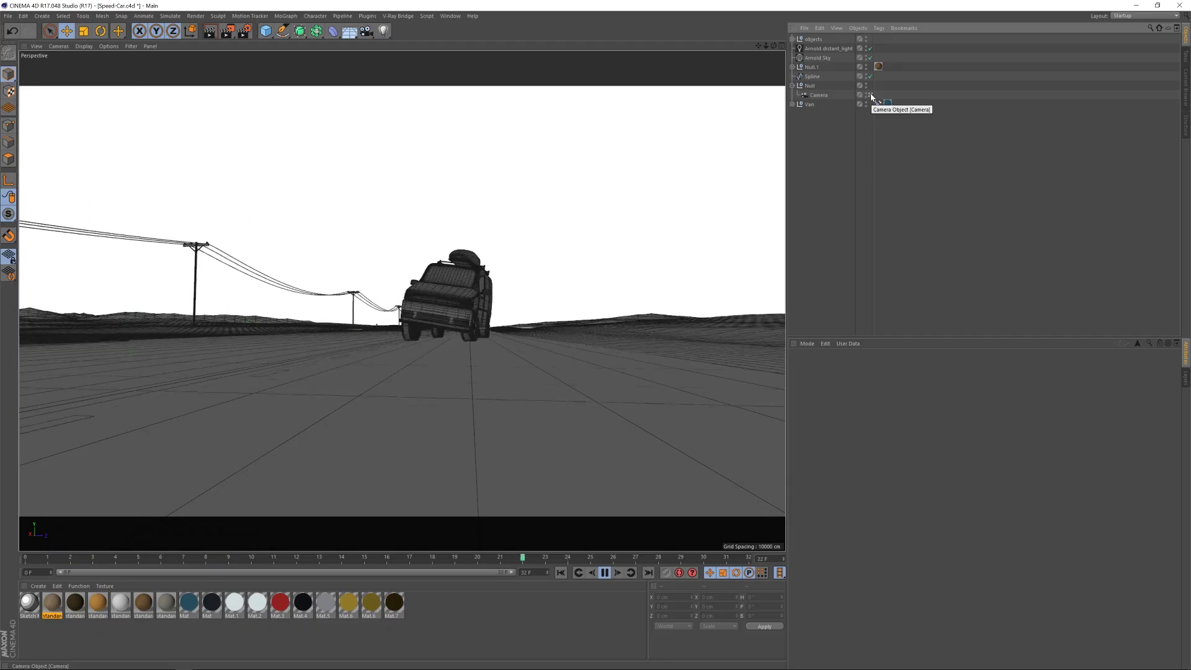
key(F8)
click(870, 95)
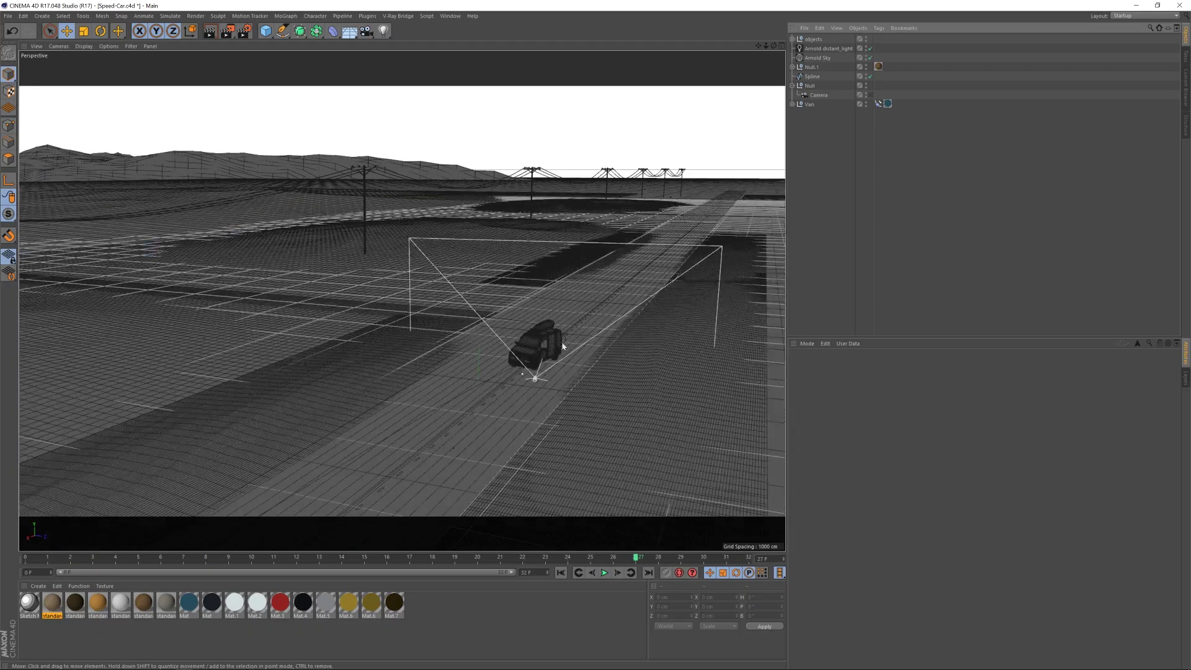
- Try raising the landscape beside the road and undo the move
alt+drag(543, 367, 565, 356)
alt+right_drag(506, 384, 401, 300)
alt+middle_drag(589, 278, 484, 356)
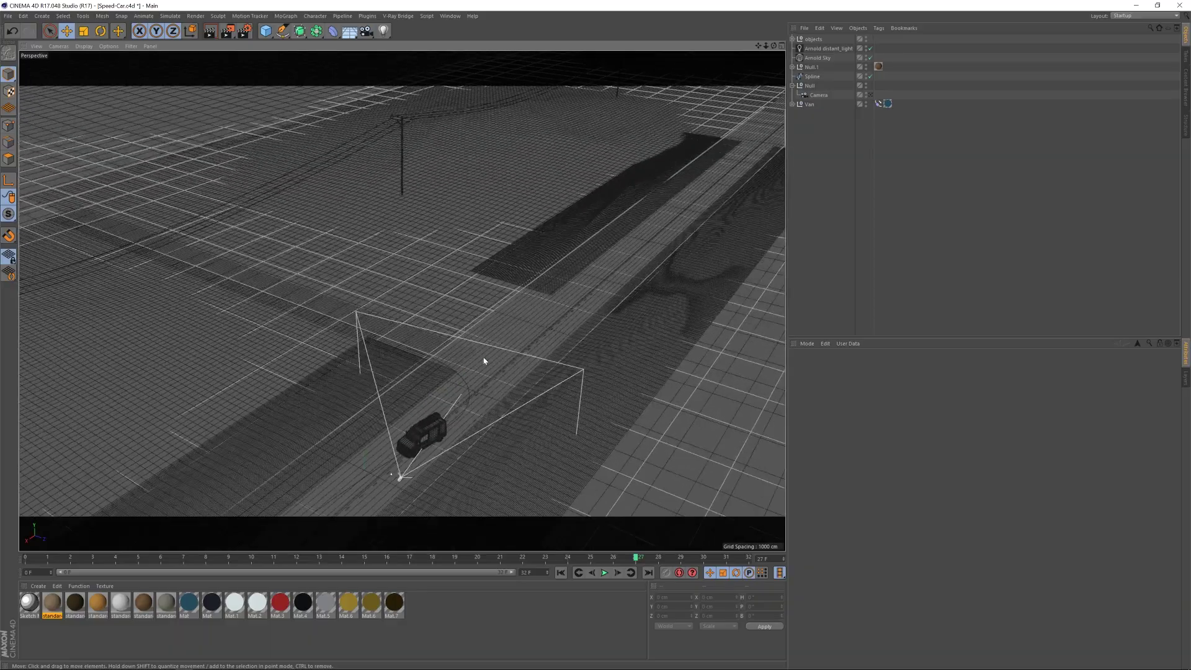
alt+drag(483, 358, 499, 342)
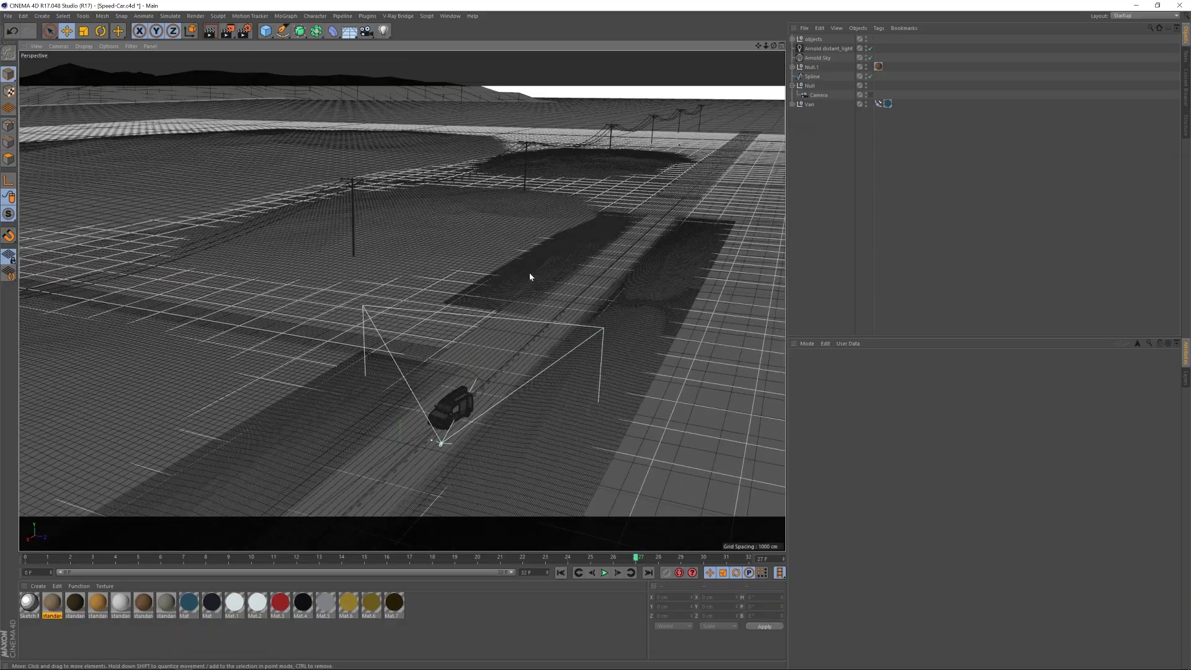
click(651, 325)
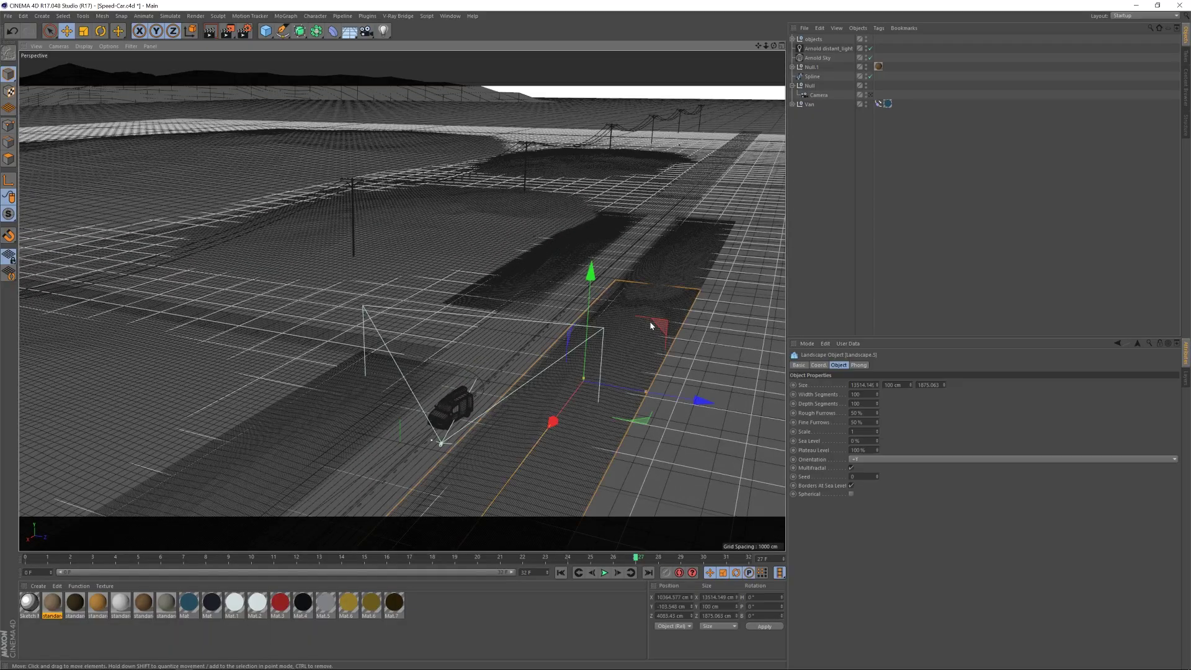
click(512, 305)
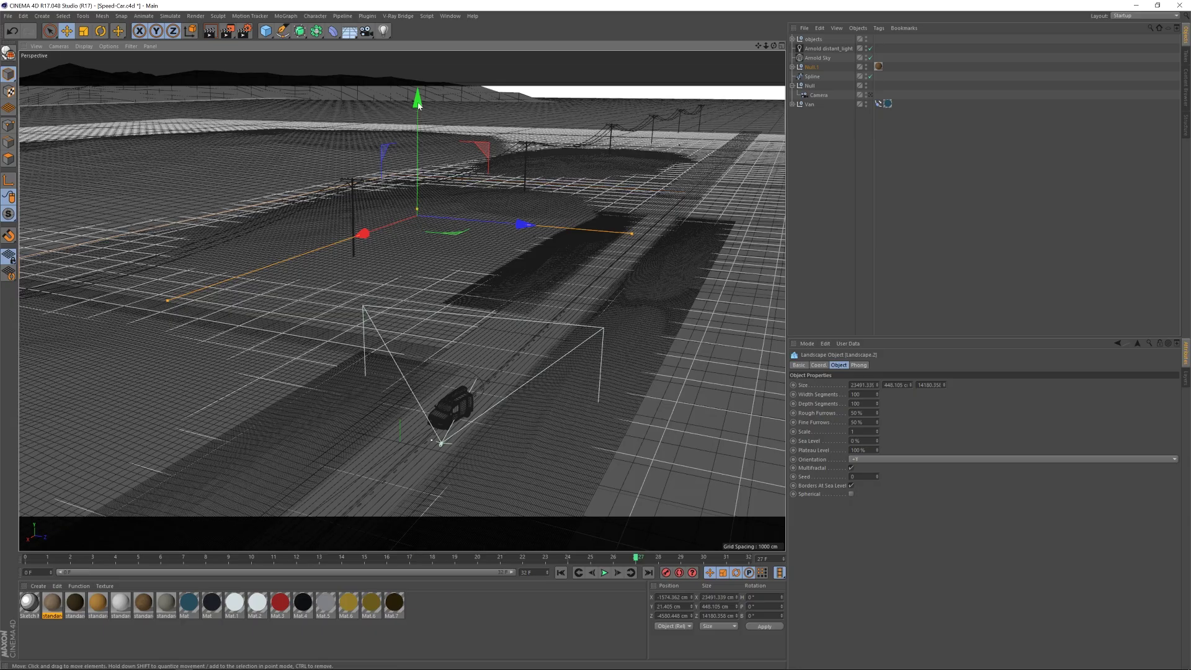
drag(415, 101, 415, 80)
key(ctrl+z)
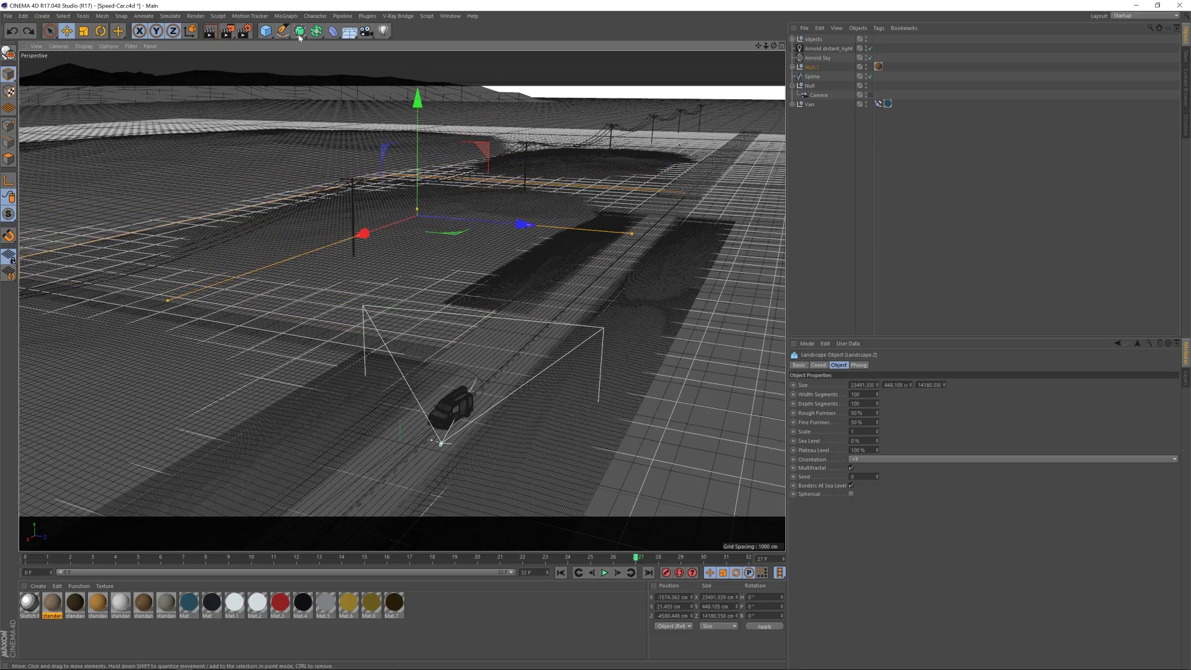
- Add a Landscape object and scale it uniformly to about 5184 cm wide and deep
drag(266, 37, 477, 50)
click(449, 95)
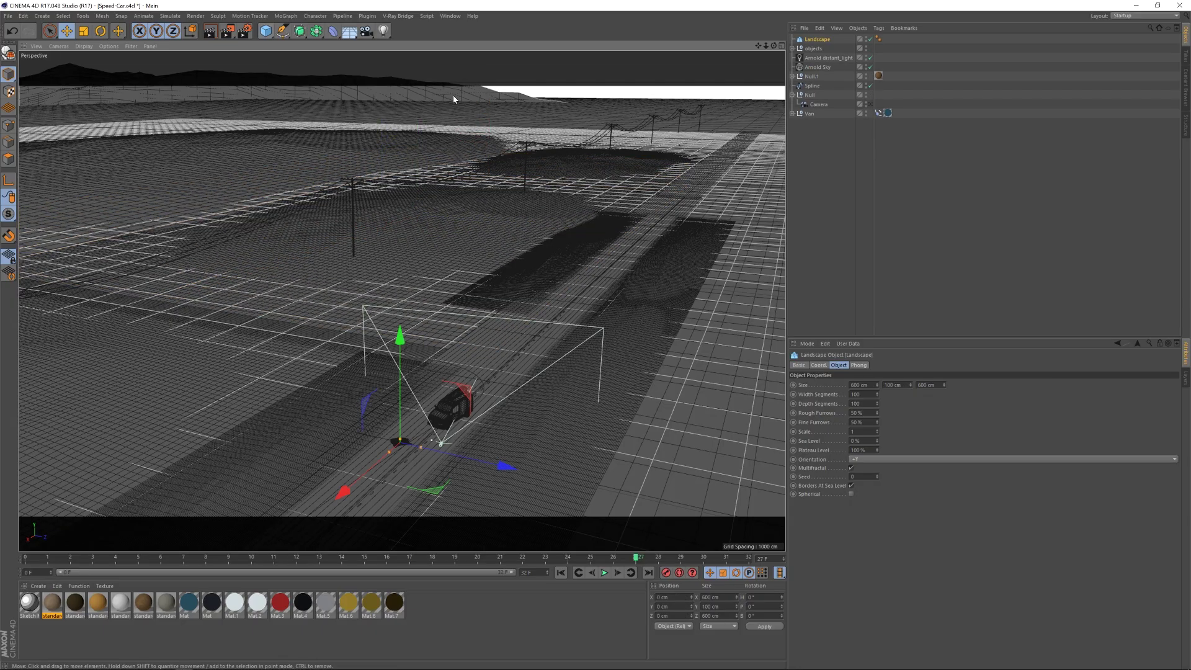
key(t)
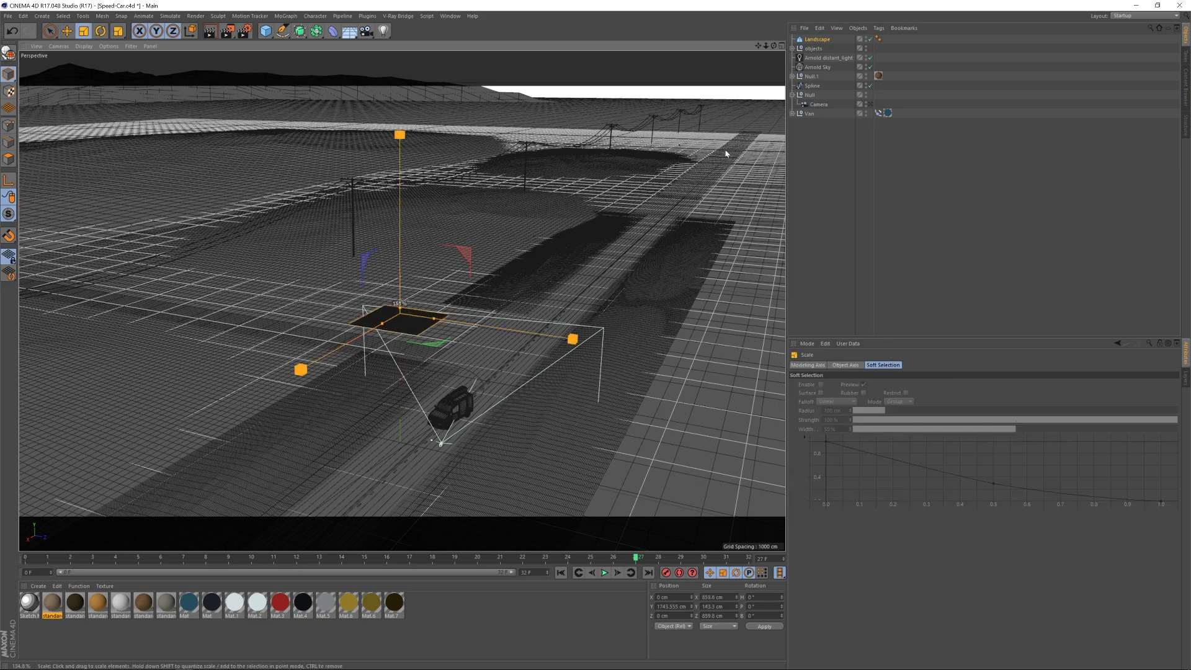
drag(546, 187, 615, 198)
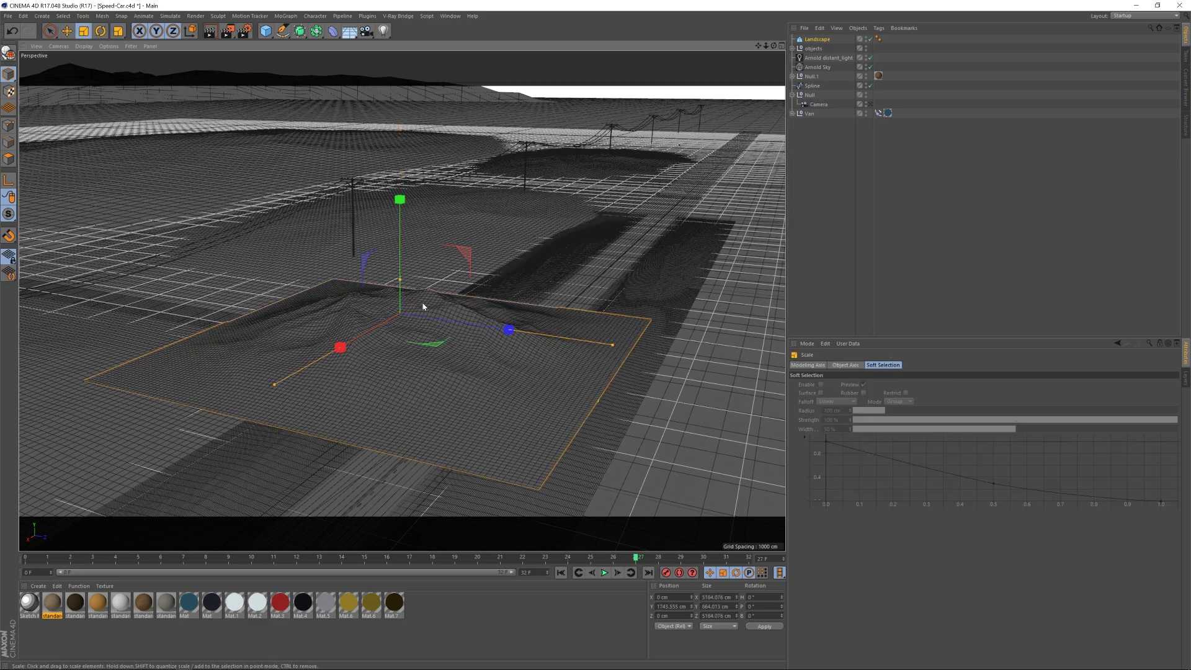
- Move the new Landscape object down toward the road and delete it
alt+drag(401, 321, 448, 316)
alt+right_drag(397, 322, 436, 316)
alt+middle_drag(436, 315, 486, 242)
alt+drag(453, 253, 419, 232)
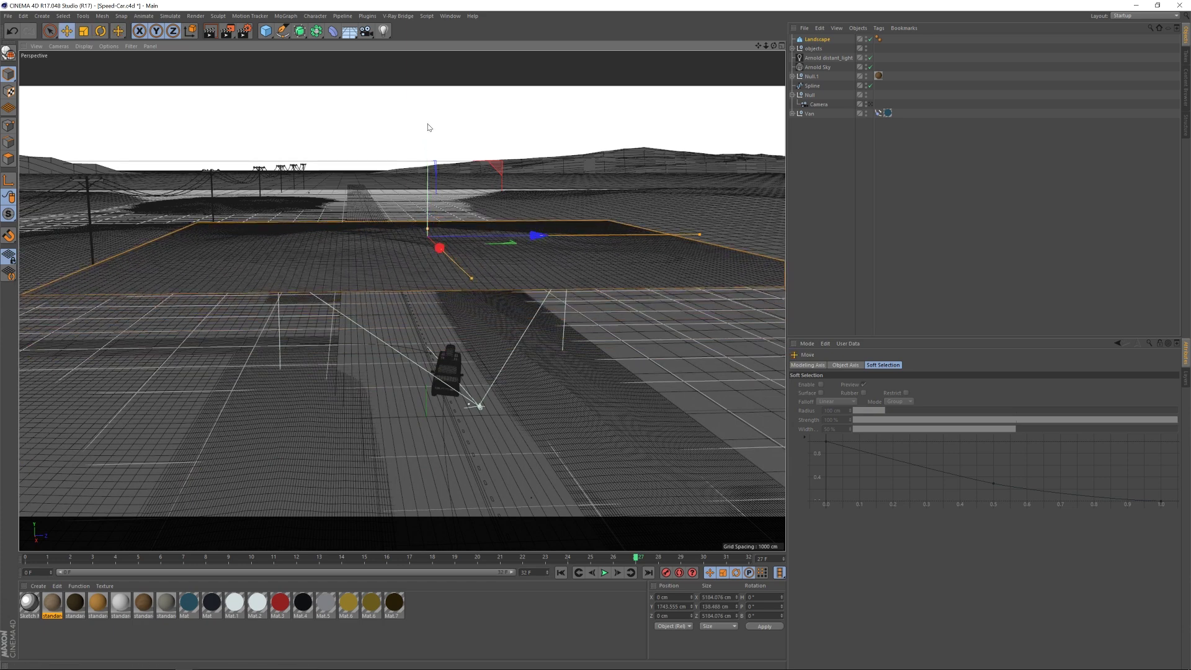
drag(428, 127, 415, 305)
key(Delete)
- Select the Van group and the Spline, and scrub the timeline to examine the path the van follows
mouse_move(454, 380)
alt+mouse_down()
mouse_move(441, 355)
mouse_move(452, 386)
mouse_move(486, 378)
mouse_move(439, 396)
alt+mouse_up()
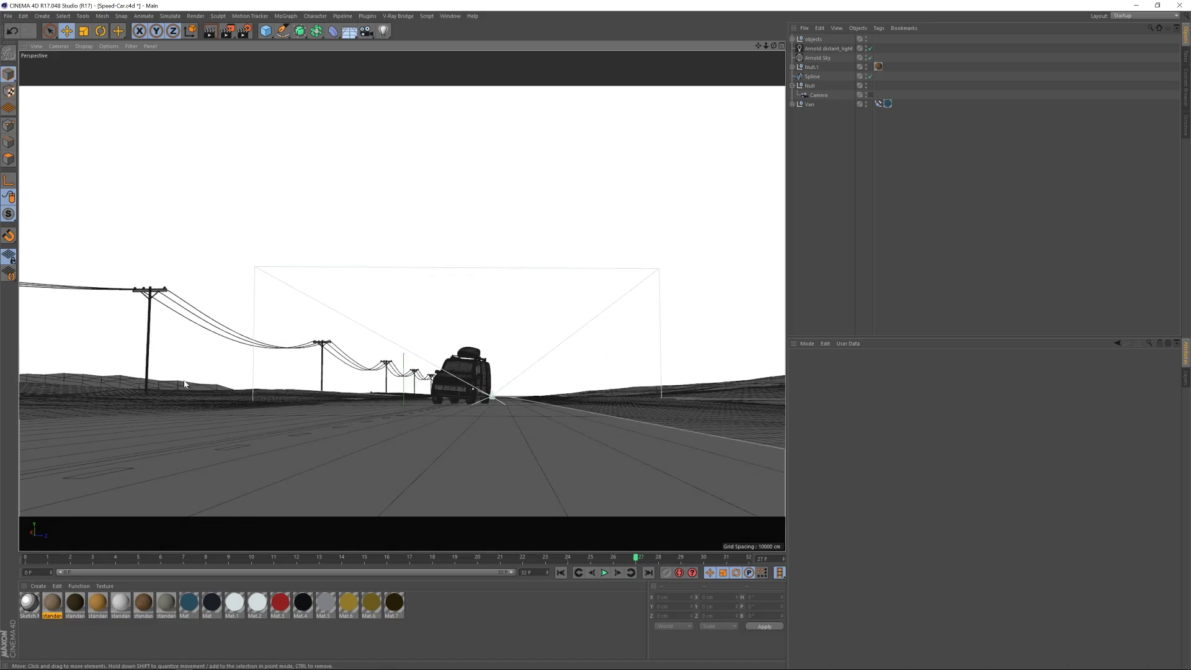
click(809, 104)
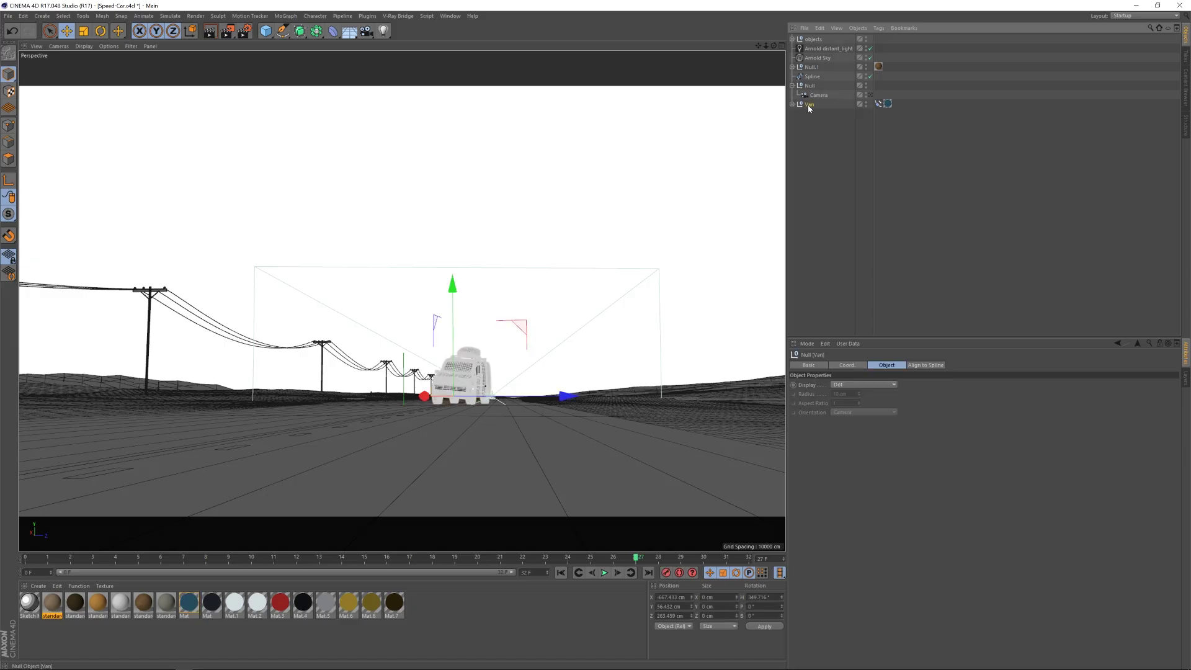
alt+drag(471, 382, 436, 417)
alt+drag(540, 352, 556, 337)
click(813, 76)
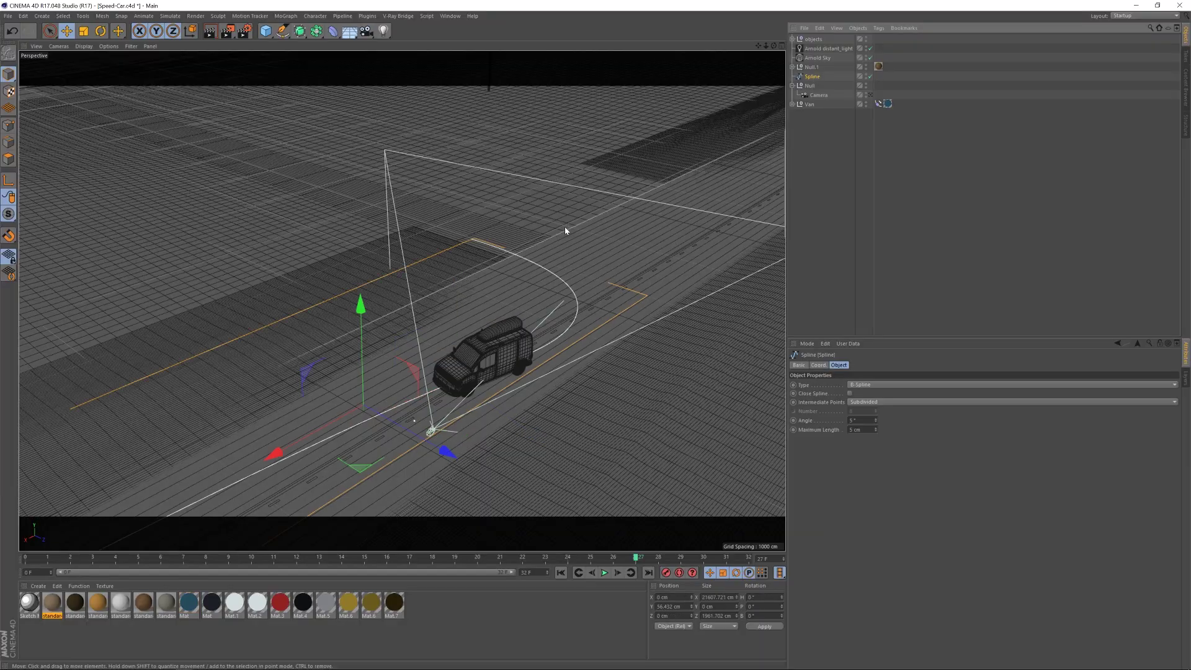
alt+drag(565, 322, 495, 345)
drag(514, 557, 500, 484)
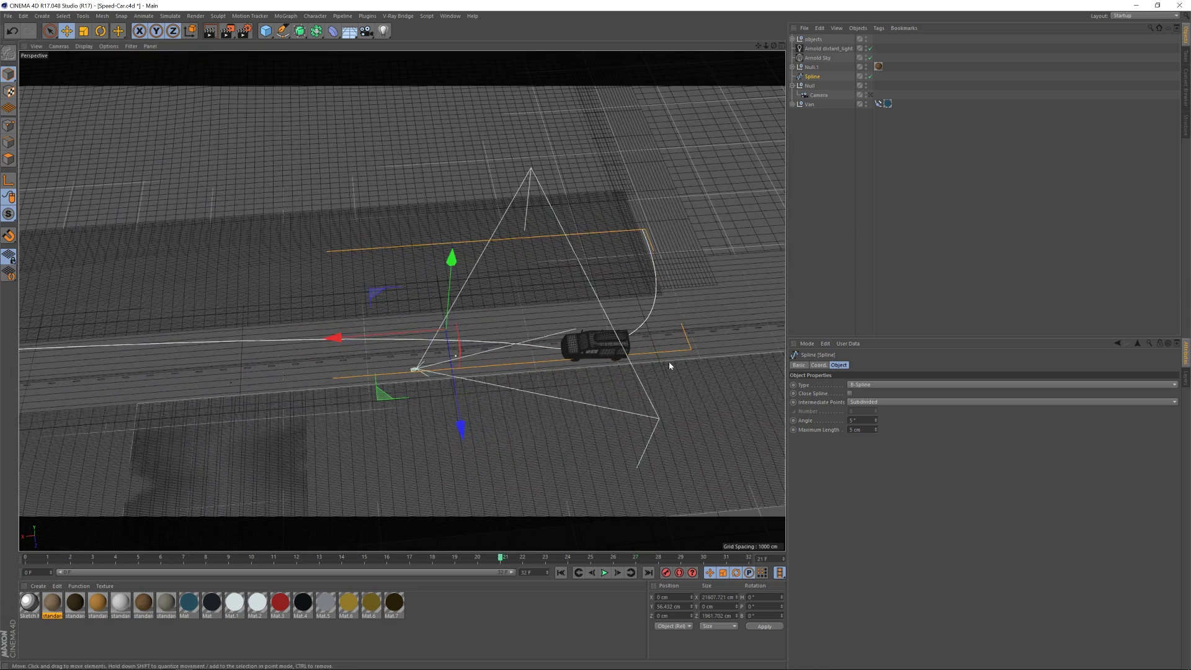
- Open the Van's Align to Spline tag, raise its Position to about 39 %, and scrub the timeline back
click(878, 104)
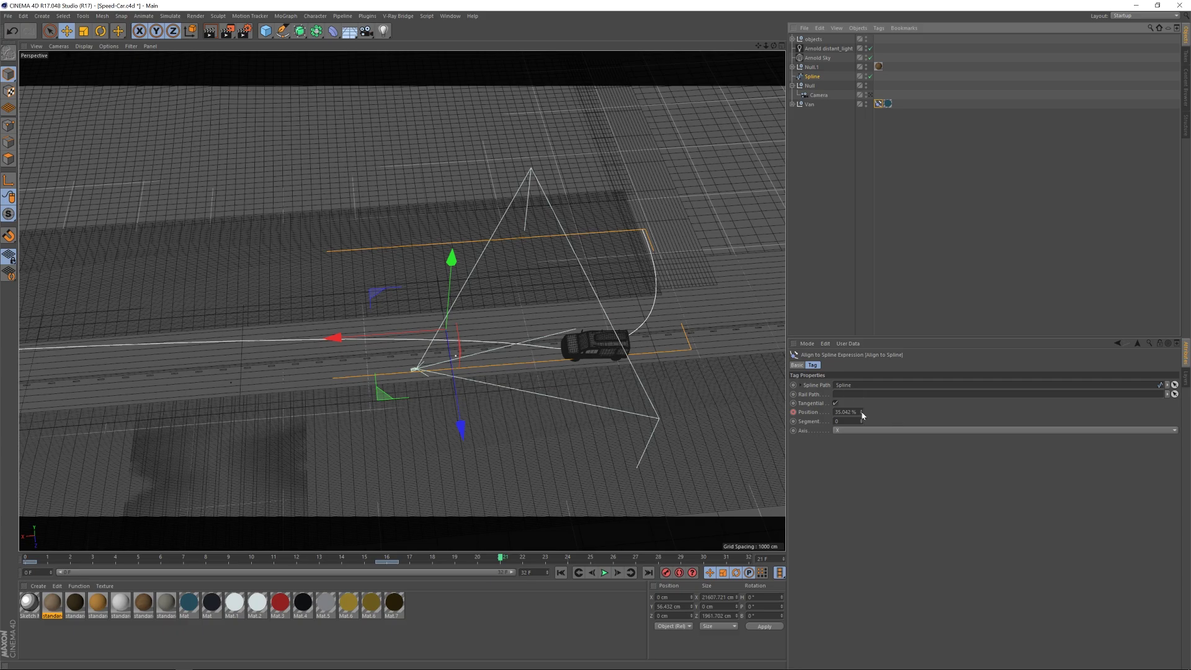
drag(862, 415, 864, 403)
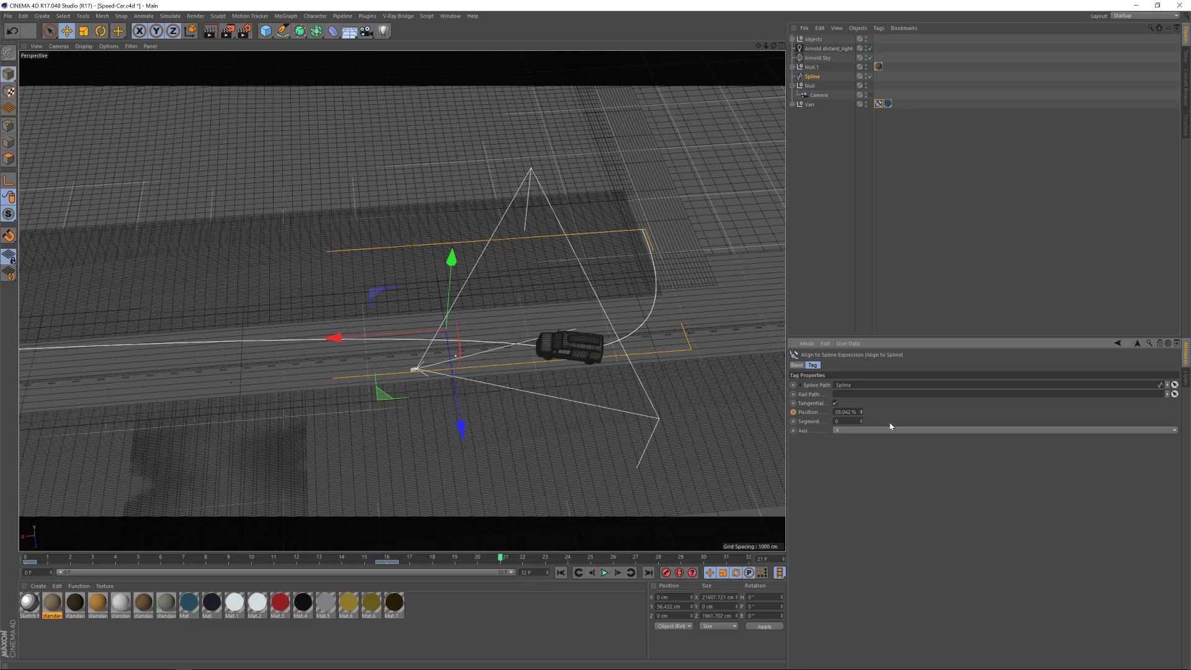
drag(488, 560, 224, 478)
- Scrub through the timeline from several viewing angles to examine the van's motion along the spline
alt+drag(657, 341, 617, 322)
drag(245, 561, 446, 558)
alt+drag(528, 499, 698, 298)
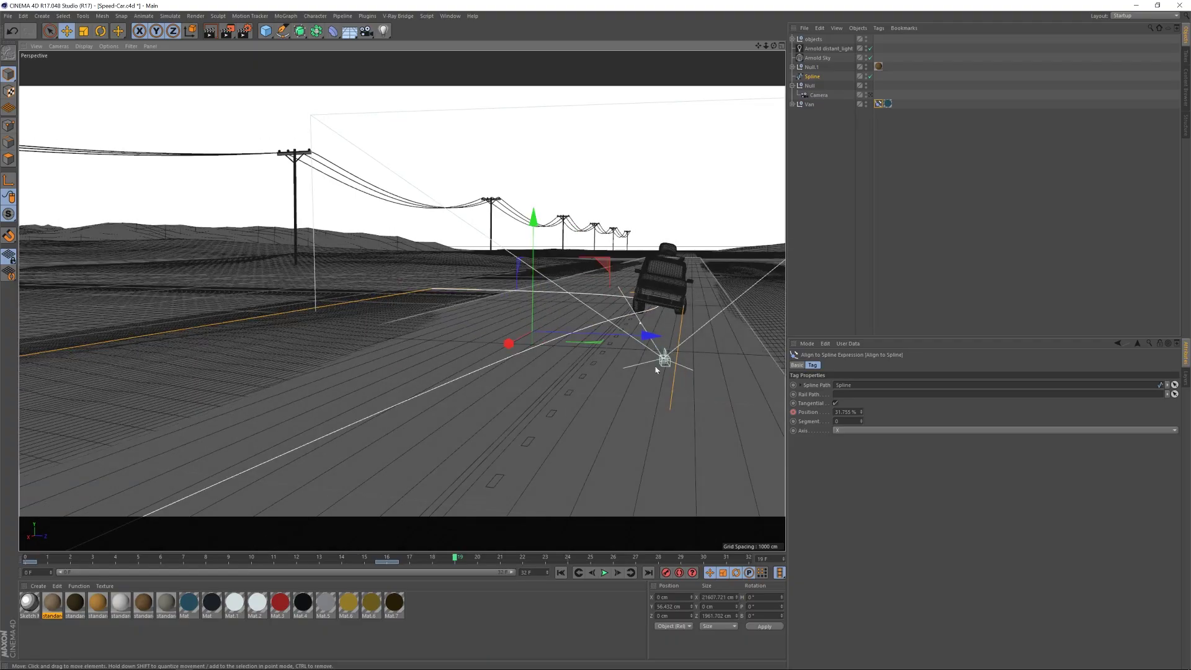
drag(450, 562, 747, 529)
- Select the camera under the Null, inspect its placement near the road, and play the animation through it
click(620, 301)
alt+drag(619, 301, 380, 355)
click(813, 96)
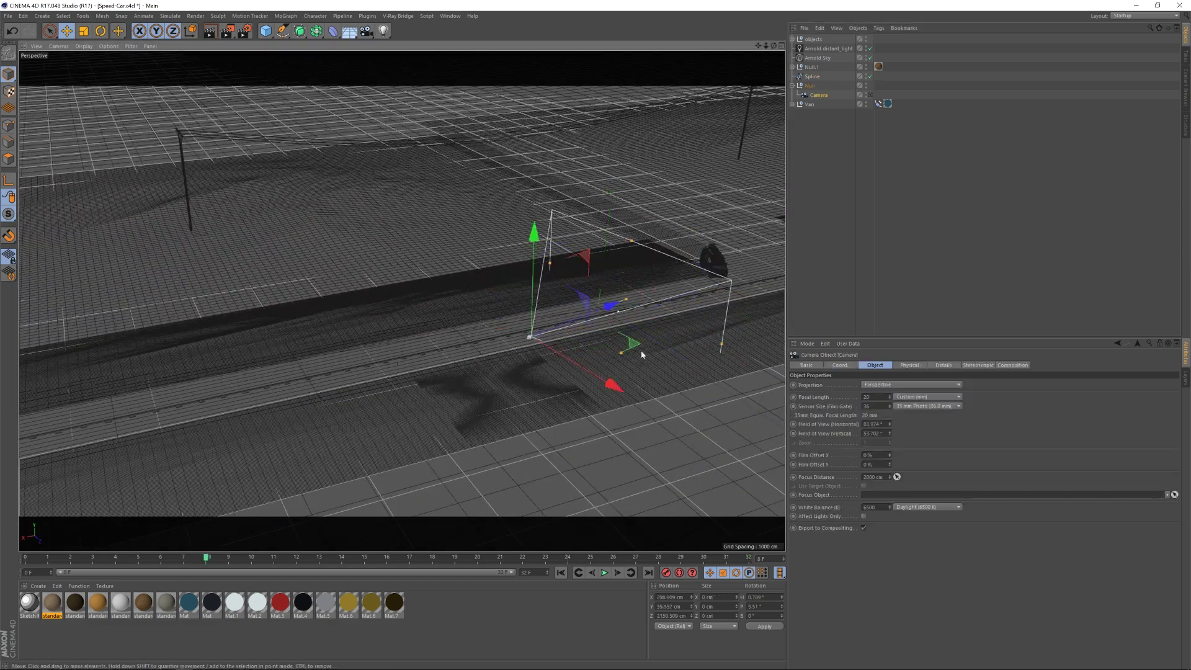
alt+middle_drag(641, 353, 478, 364)
drag(495, 562, 532, 486)
click(871, 94)
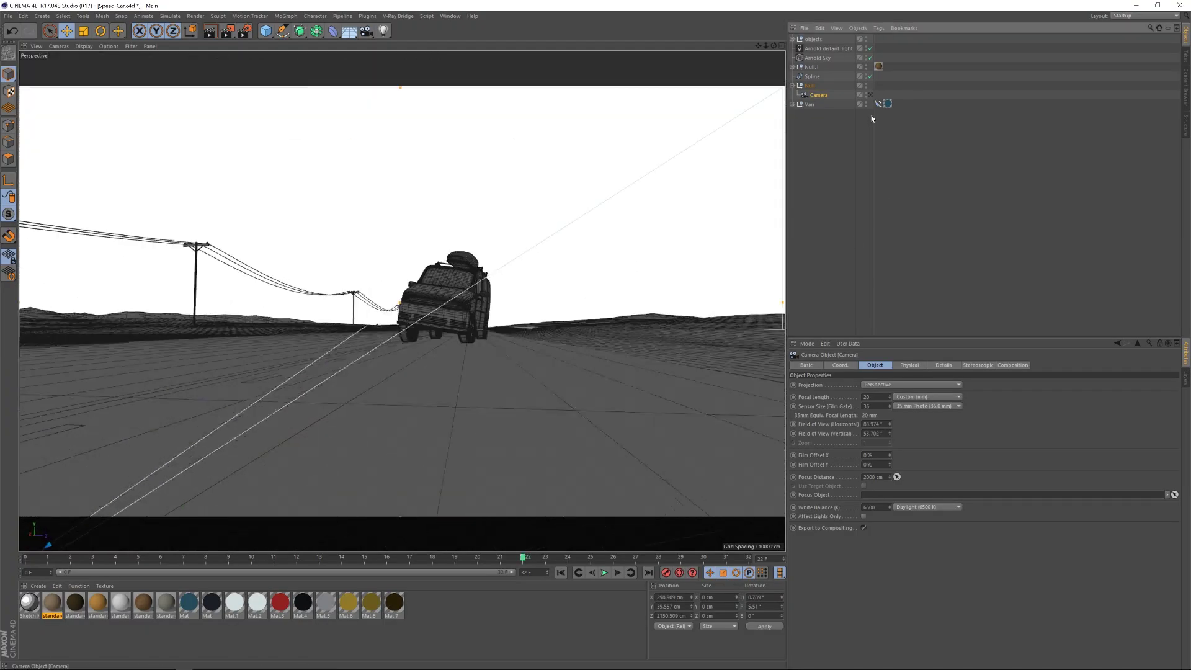
click(601, 577)
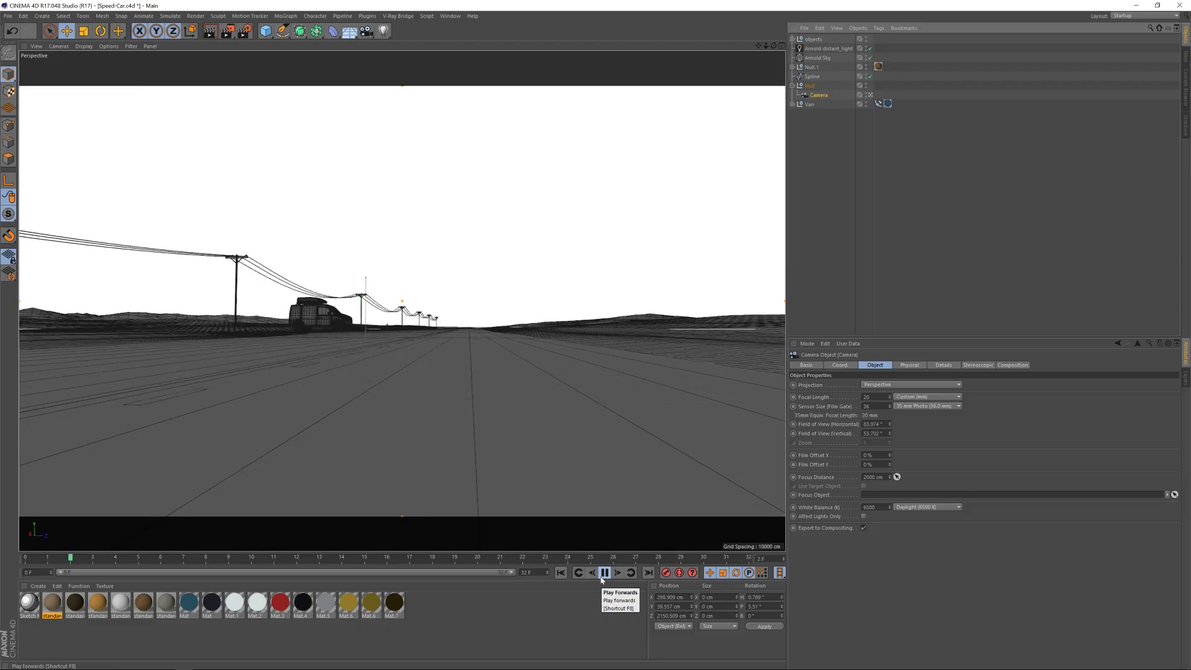
- Switch to the Car-Top-Down.c4d project and play its animation
click(450, 17)
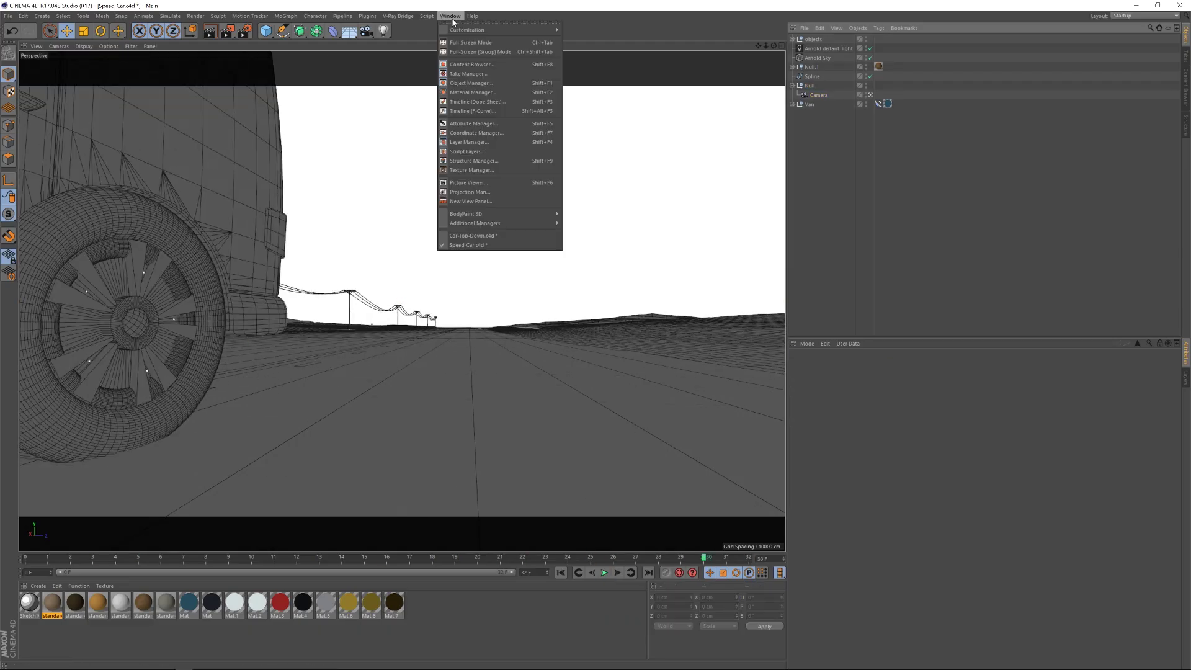
click(473, 236)
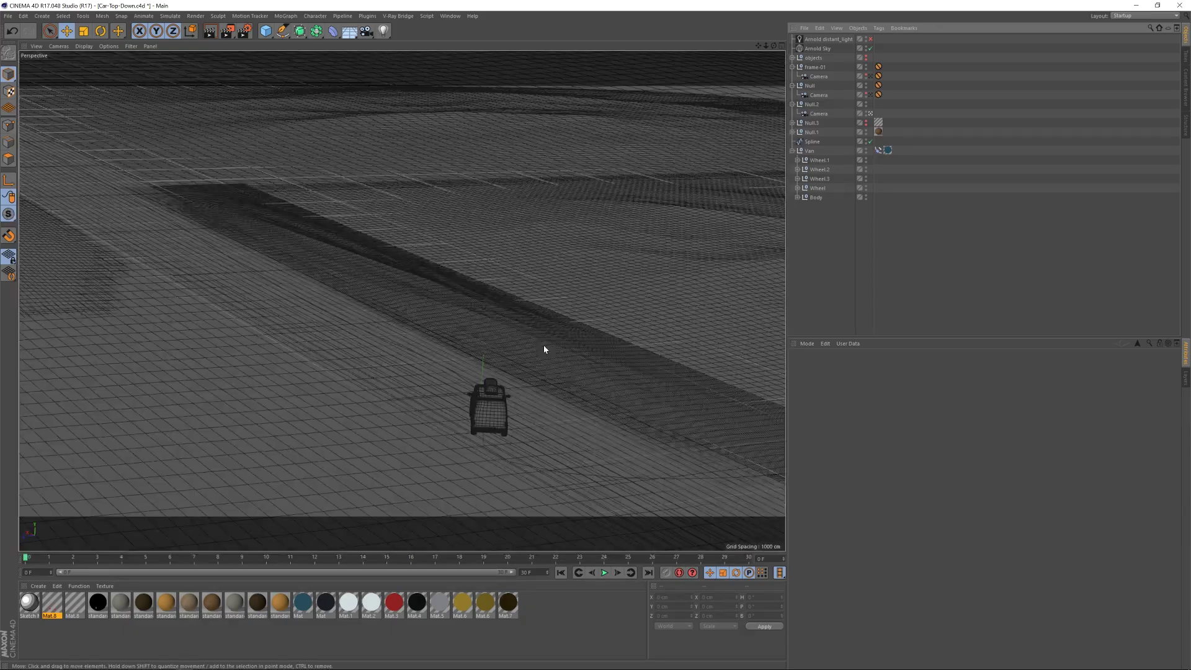
click(605, 574)
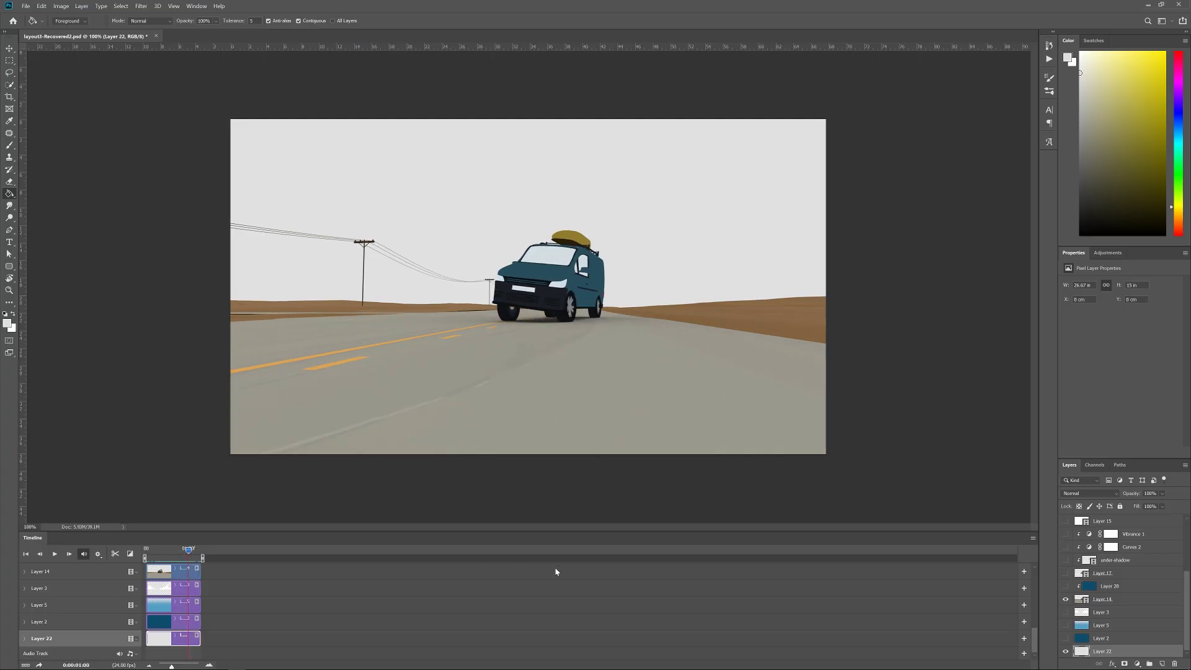
- In Photoshop, show the dark blue backdrop, blue gradient sky and cloud layers behind the van in layout3-Recovered2.psd
click(1065, 639)
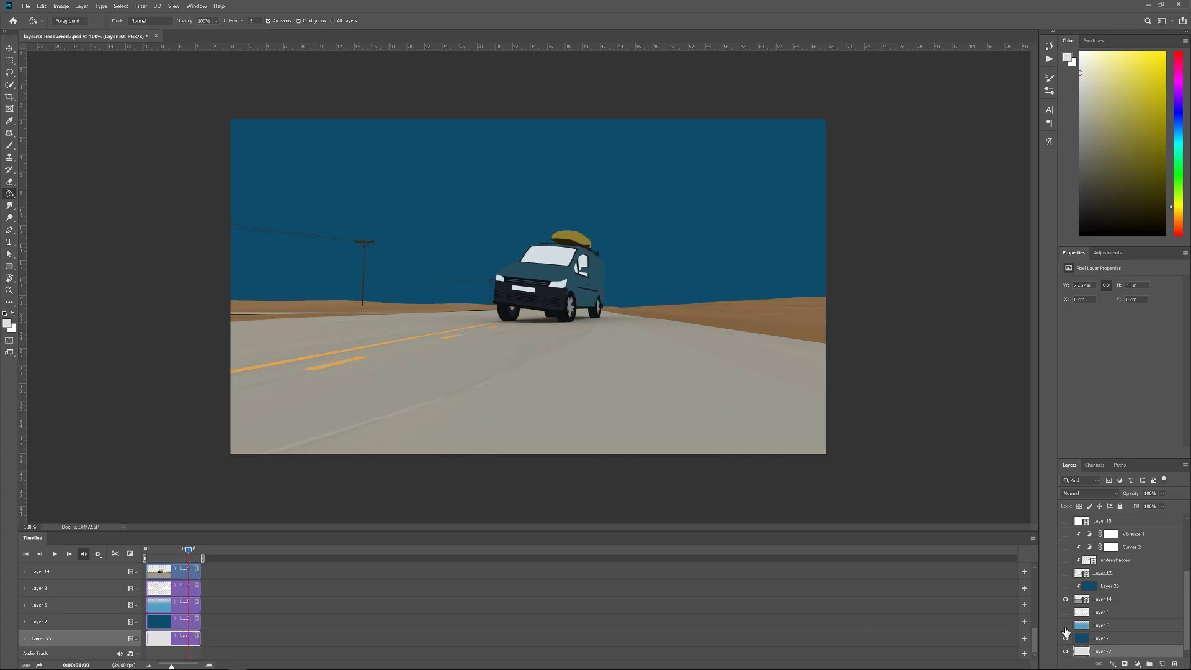
click(1065, 625)
click(1065, 613)
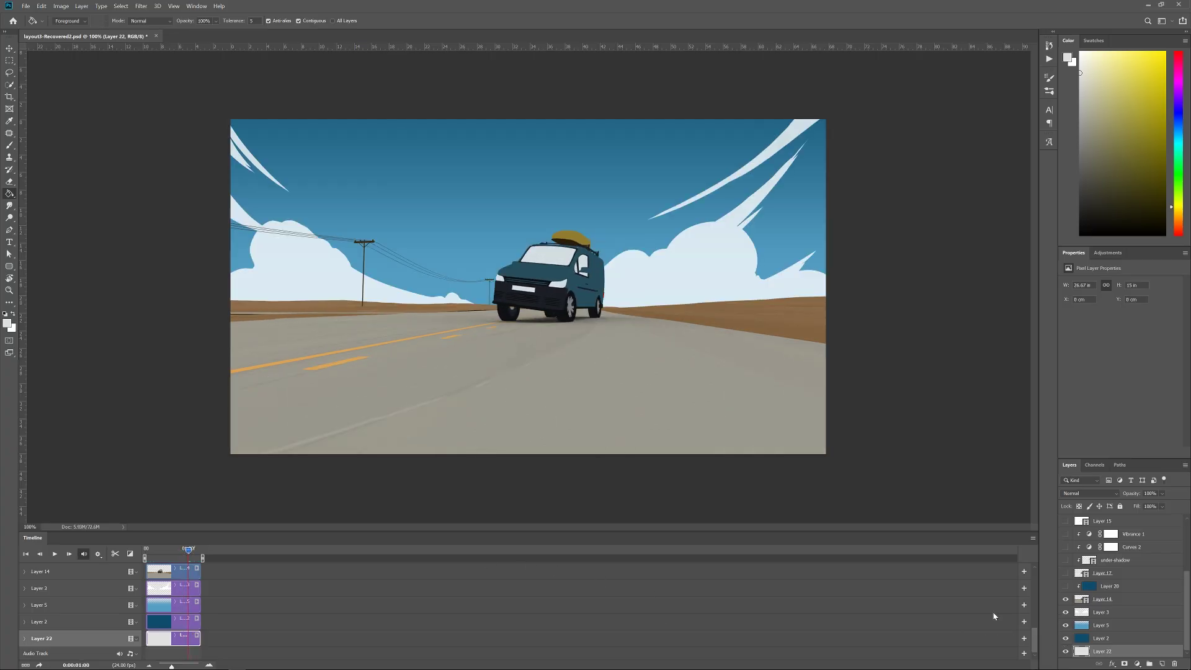
mouse_move(191, 548)
mouse_down()
mouse_move(148, 550)
mouse_move(188, 550)
mouse_up()
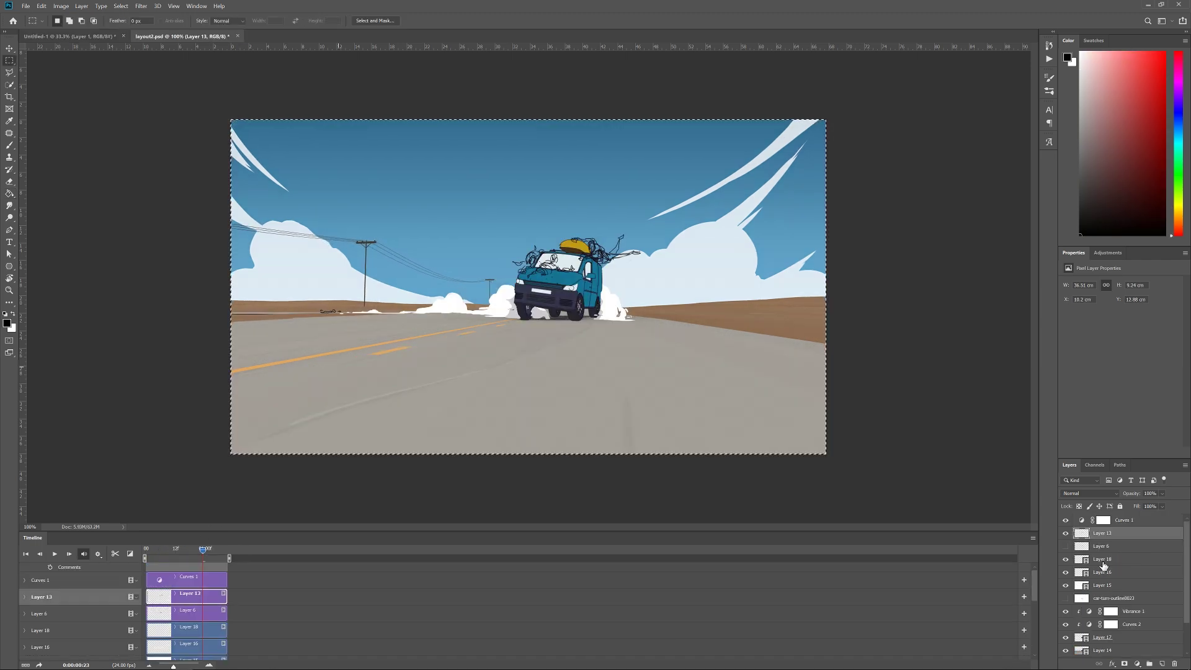
- Delete Layer 13 from layout2.psd, keeping the playhead at frame 23
click(1103, 562)
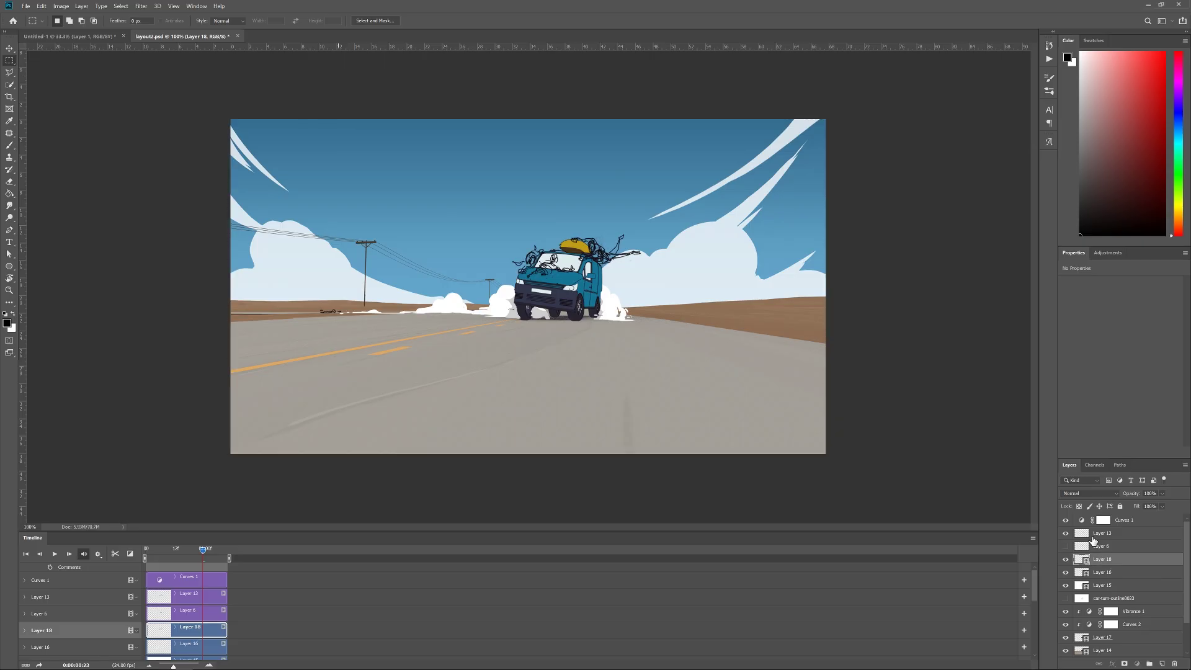
click(1089, 536)
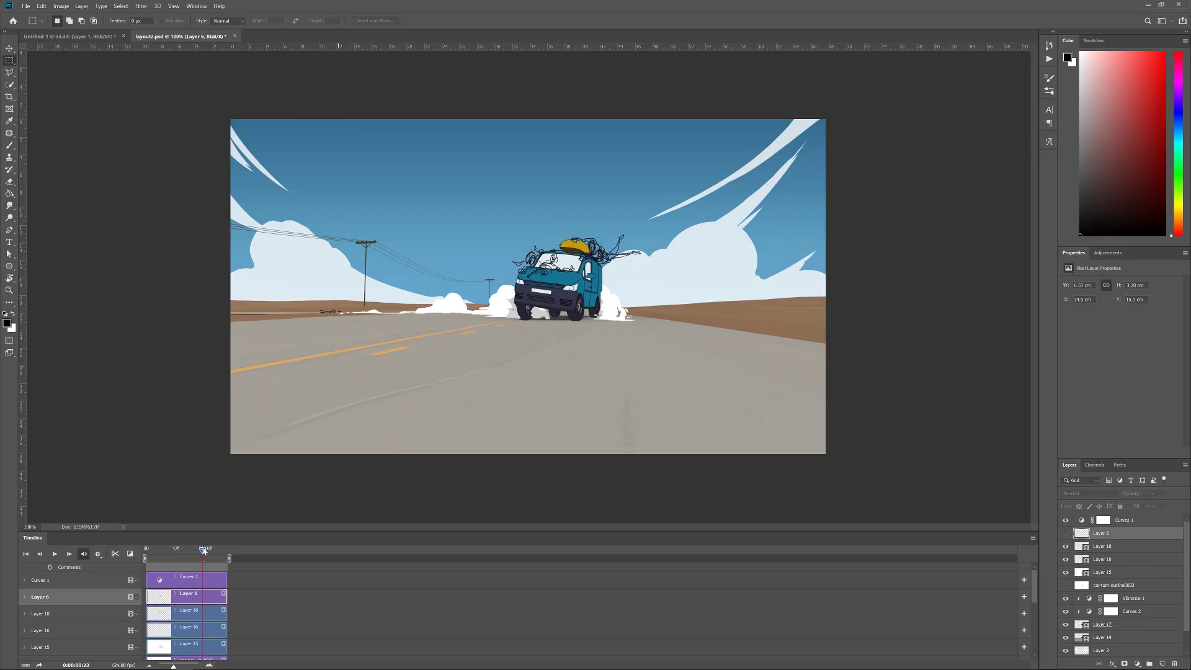
drag(203, 548, 202, 548)
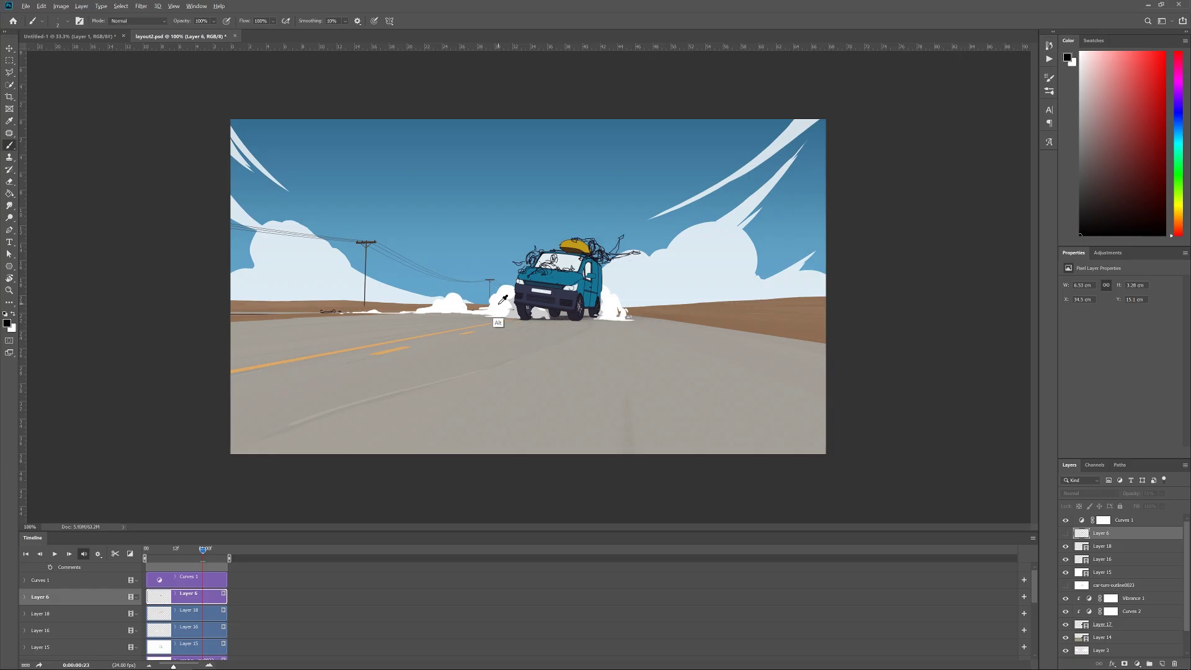
- Enable onion skins for the timeline
click(1034, 539)
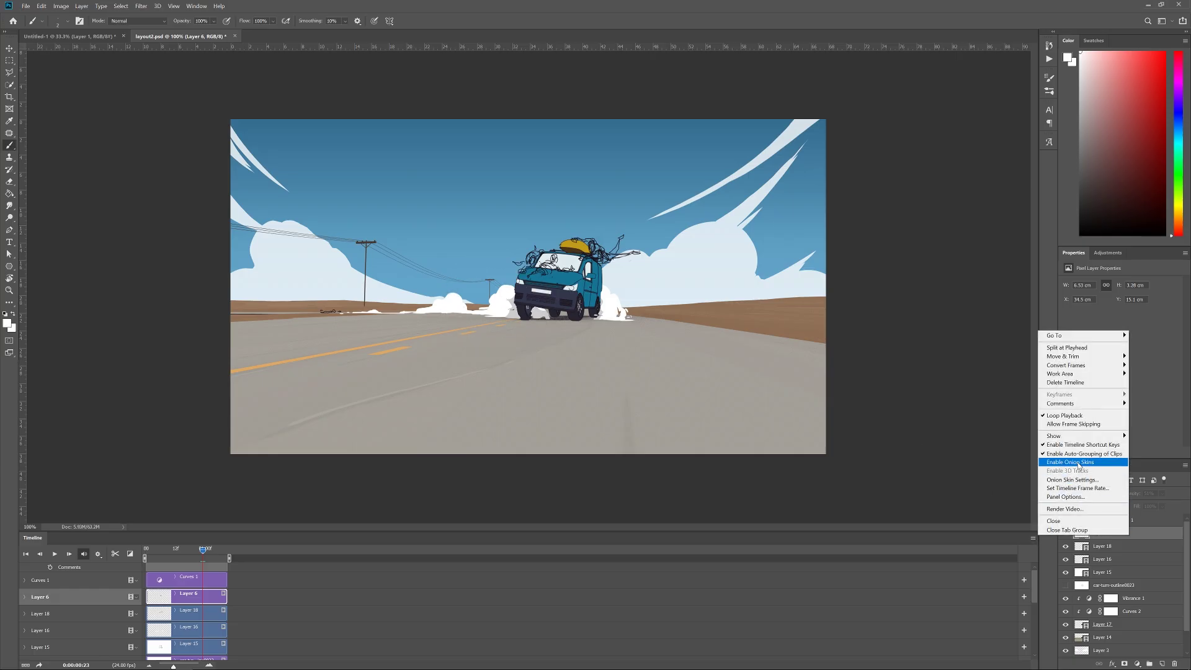
click(1079, 462)
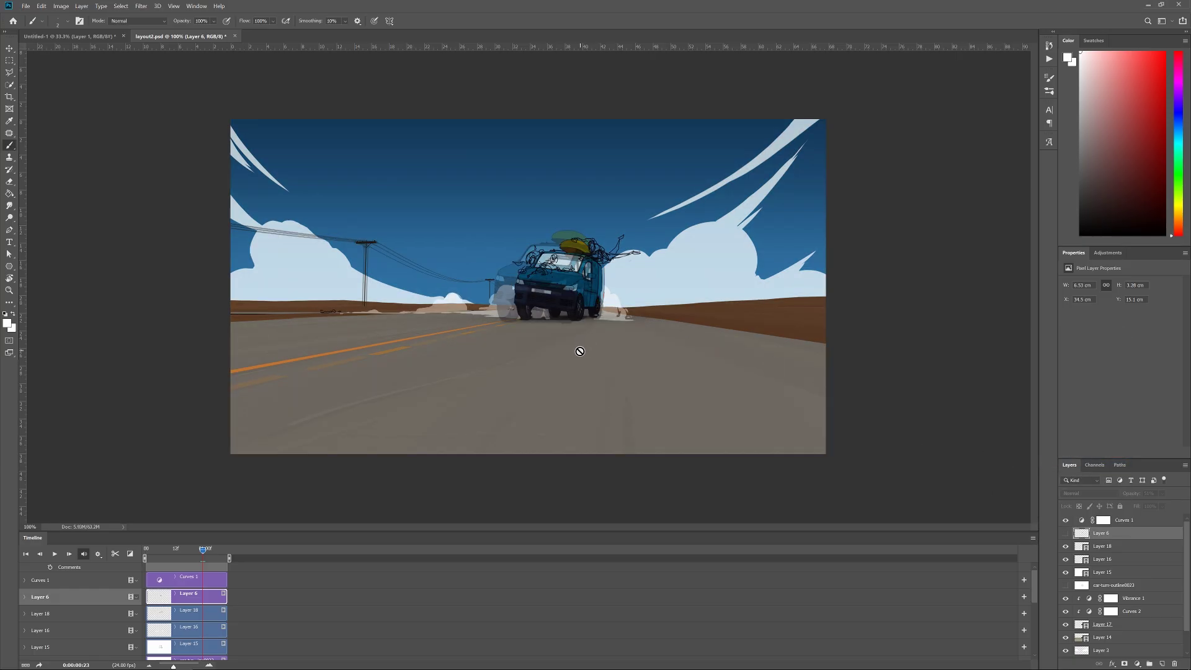
- Select Layer 16 at frame 22 and choose the rough paint brush for painting
right_click(549, 314)
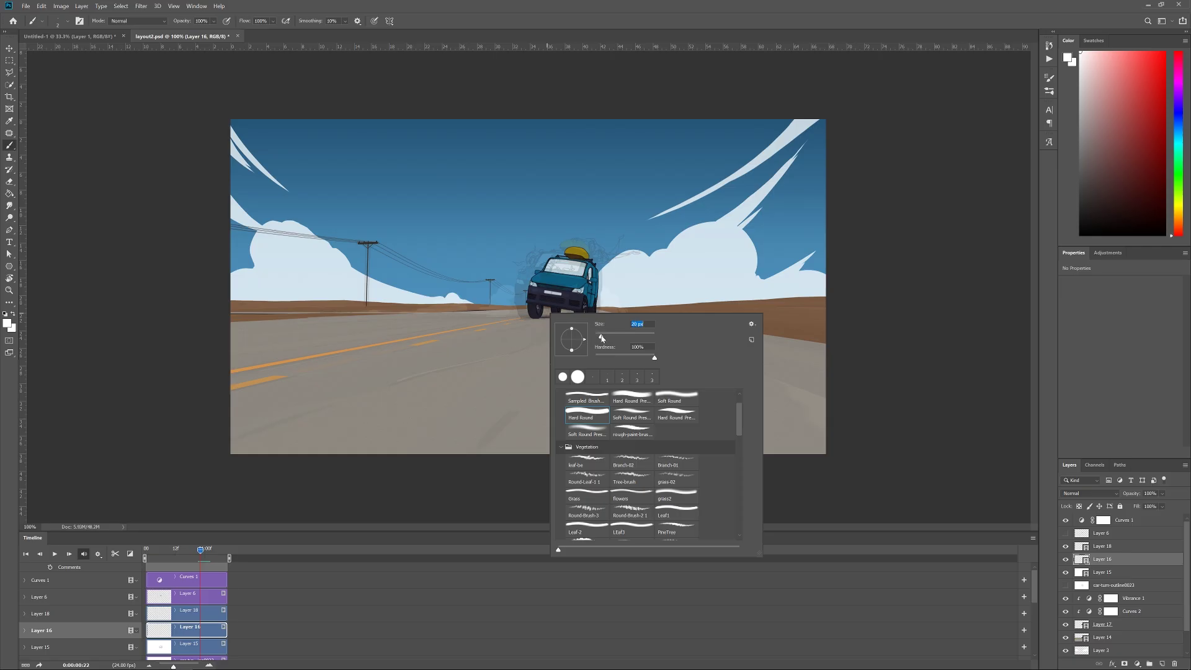
click(632, 424)
key(Return)
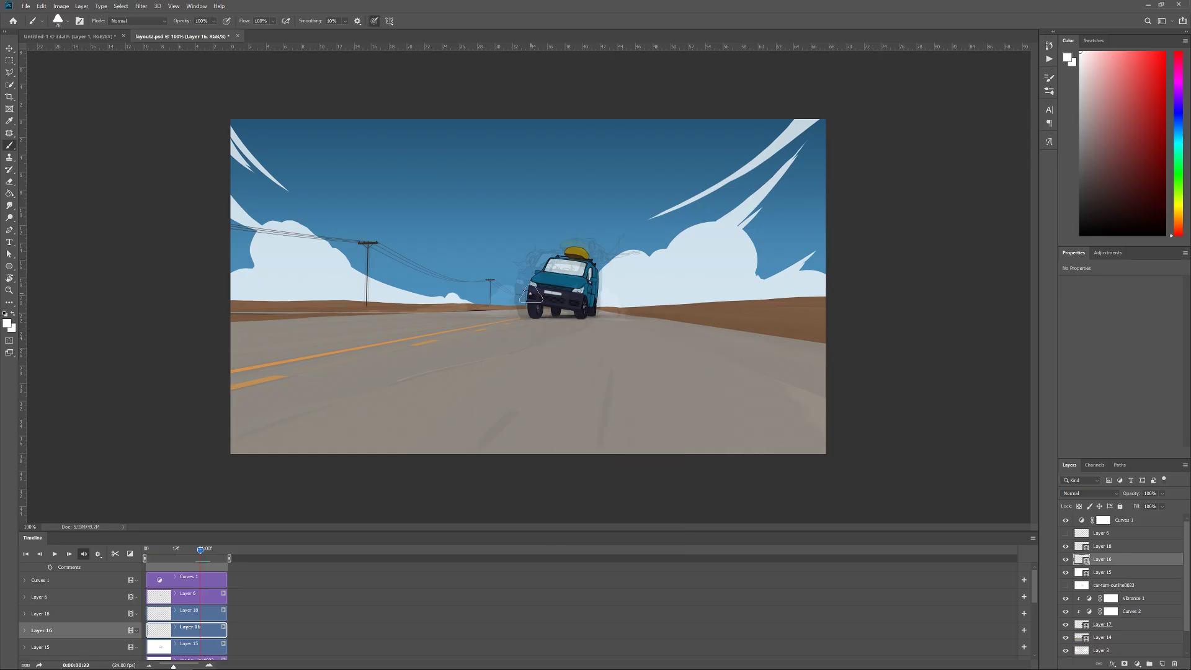
- Reduce the triangle brush size and paint white smoke around the van's wheels up to frame 01:00 on Layer 16
right_click(479, 306)
click(532, 329)
right_click(496, 307)
drag(471, 309, 415, 310)
key(Return)
key(Left)
key(Right)
key(Right)
key(Right)
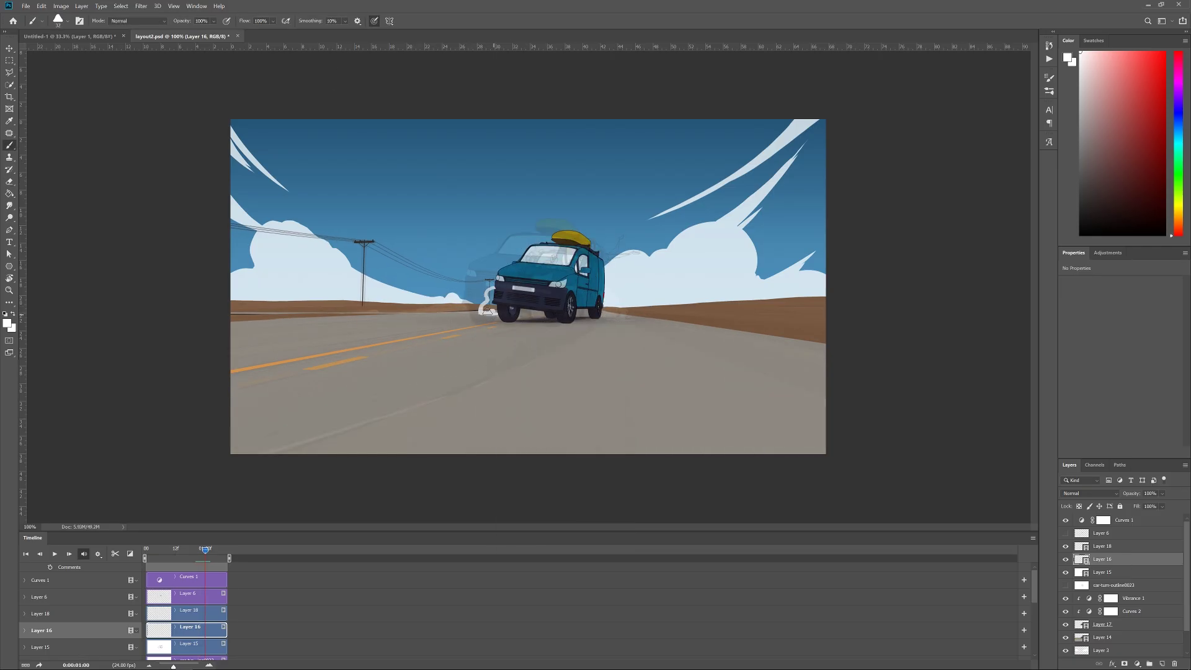
drag(528, 313, 499, 321)
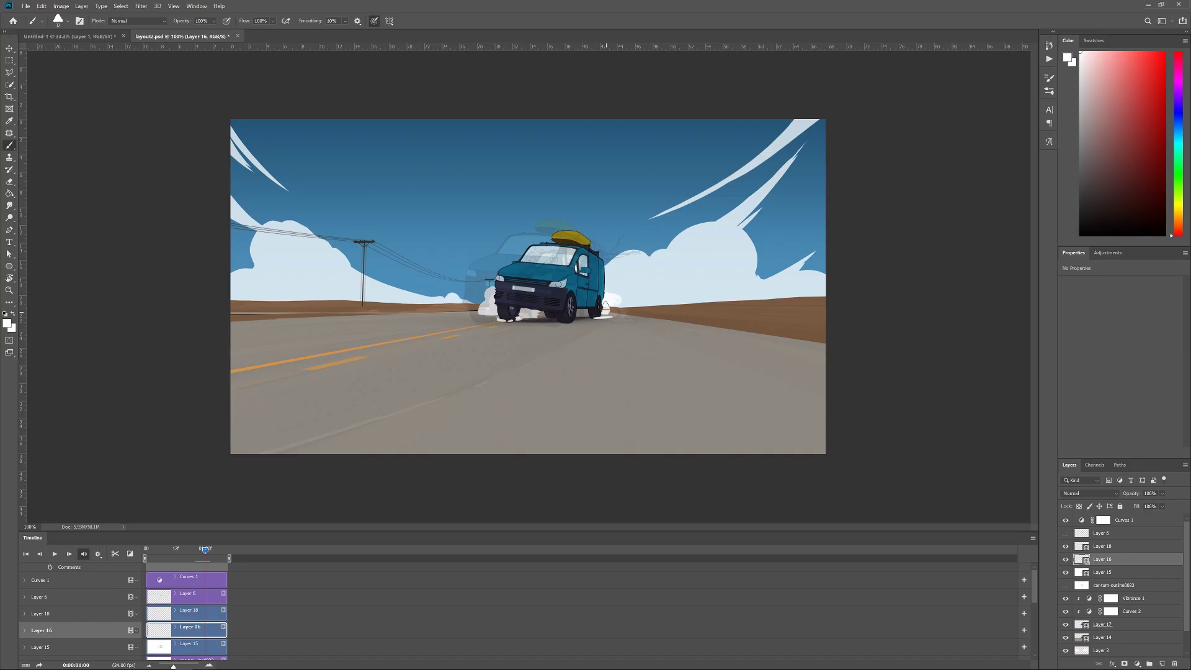
- Paint white smoke puffs behind the van's rear wheel on the preceding frames, checking the motion back to frame 21
key(Left)
mouse_move(613, 287)
mouse_down()
mouse_move(623, 312)
mouse_move(613, 314)
mouse_up()
key(Right)
key(Left)
key(Left)
key(Right)
key(Left)
key(Left)
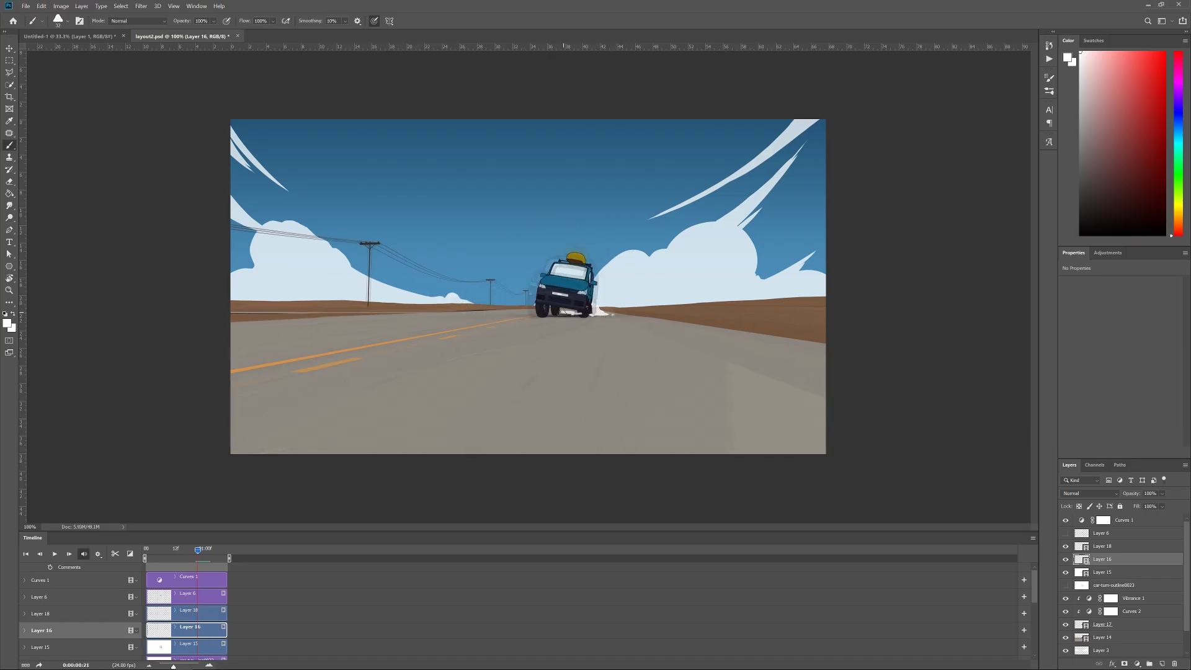
key(Right)
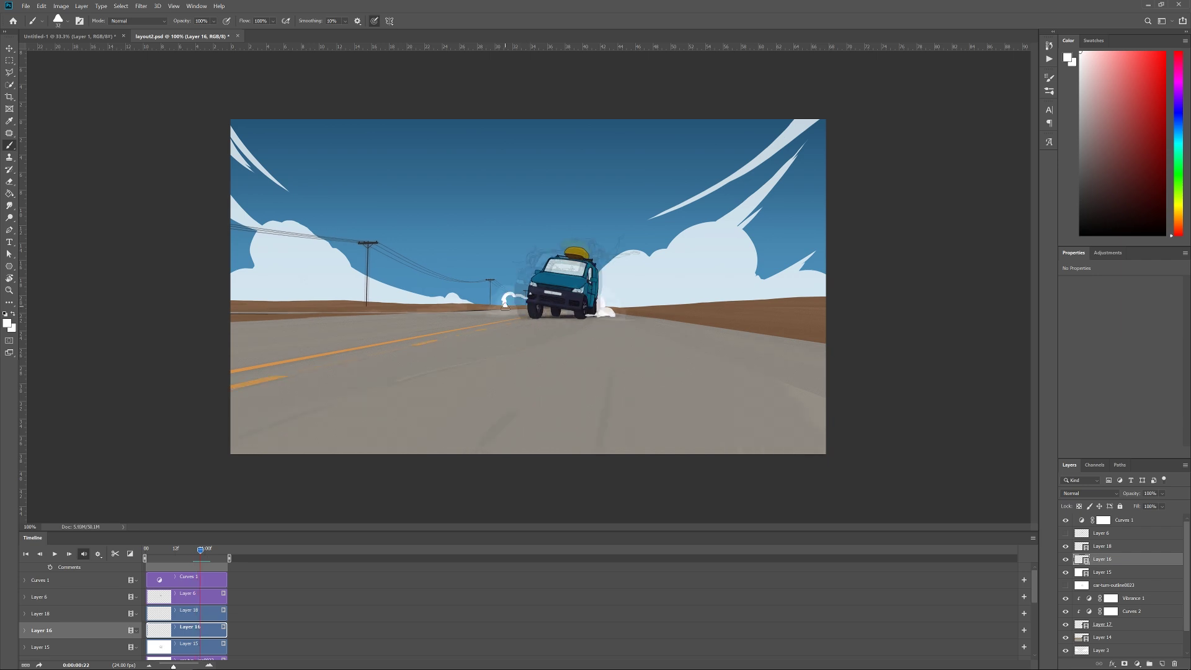
key(Left)
key(Left)
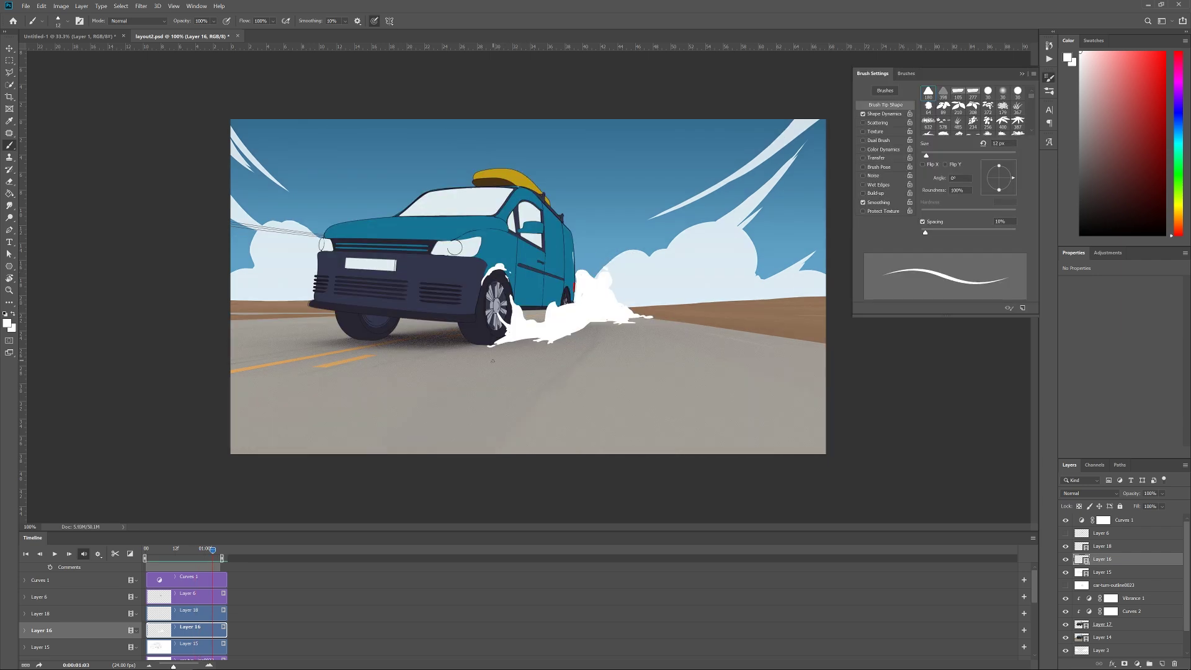
- Outline a curling smoke puff over the van's upper side at frame 01:05 and fill it with a 48 px brush
drag(407, 226, 420, 235)
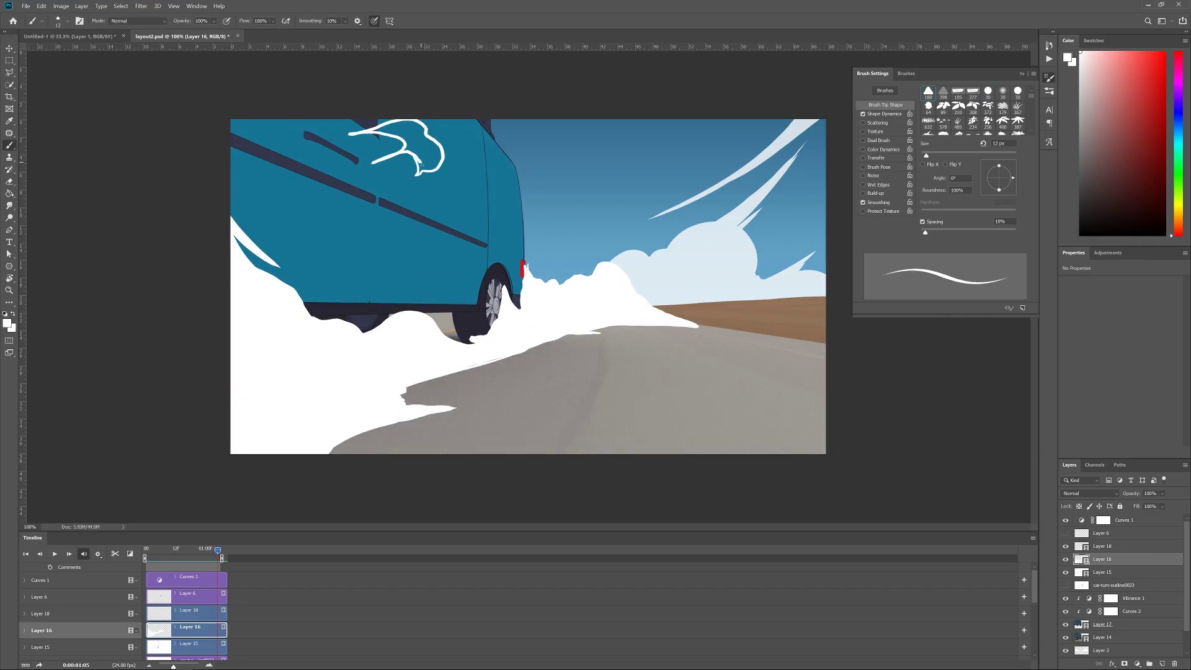
right_click(460, 164)
drag(508, 190, 528, 191)
key(Return)
drag(390, 130, 428, 155)
right_click(447, 162)
drag(514, 188, 505, 188)
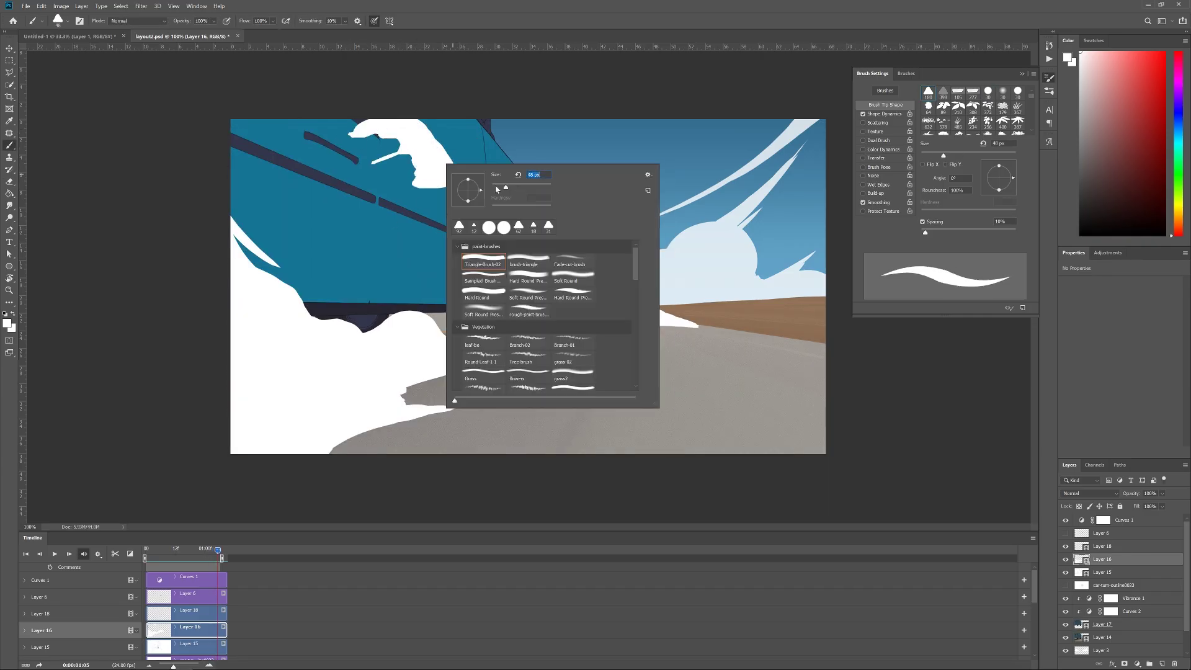
drag(423, 152, 435, 137)
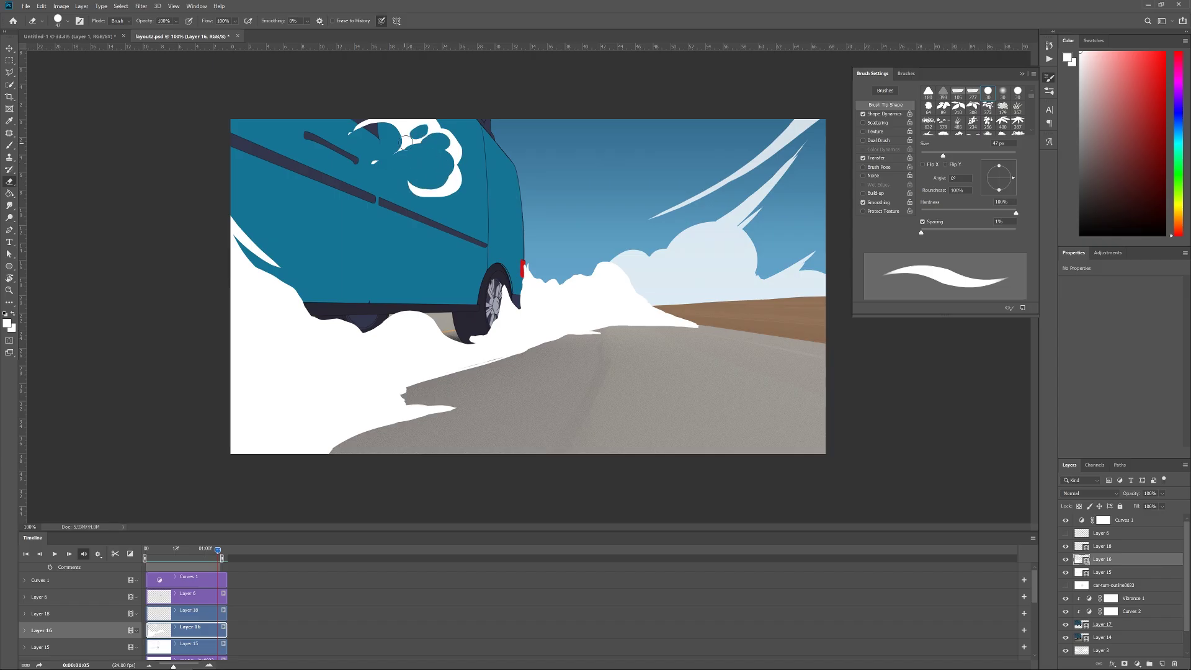
right_click(475, 168)
key(Escape)
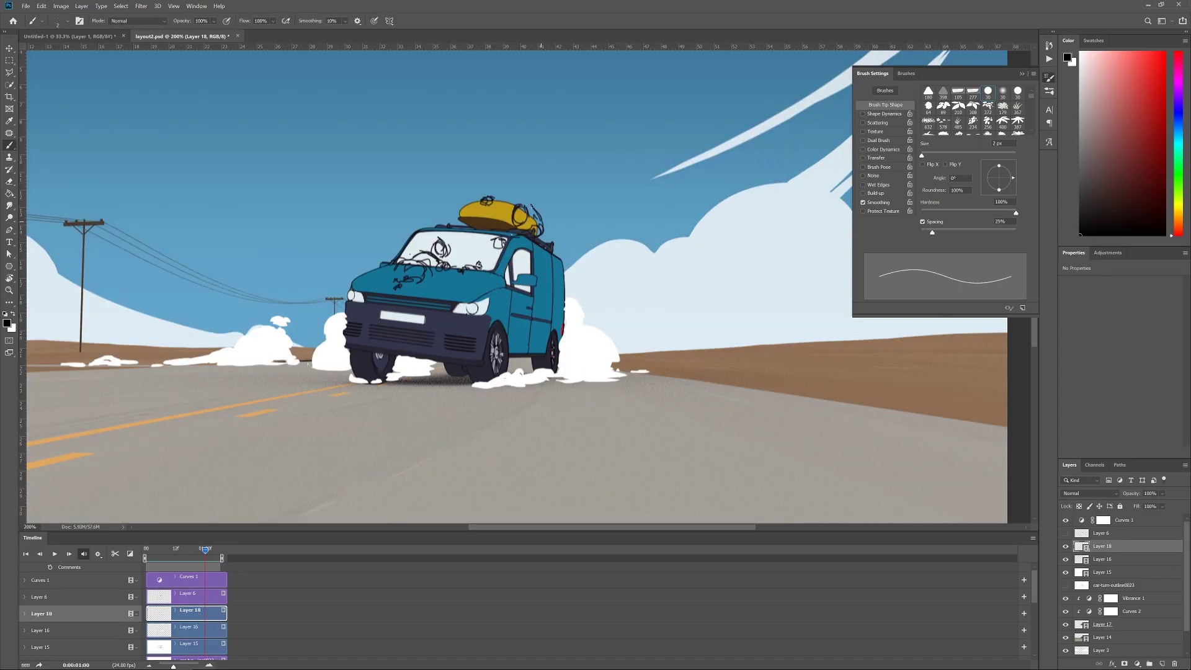
- Sketch the roof character's trailing body and leg lines on Layer 18 at frame 01:00 with a 2 px black brush
key(Left)
drag(531, 206, 560, 238)
key(Right)
drag(563, 222, 597, 202)
drag(592, 195, 594, 198)
drag(597, 186, 617, 185)
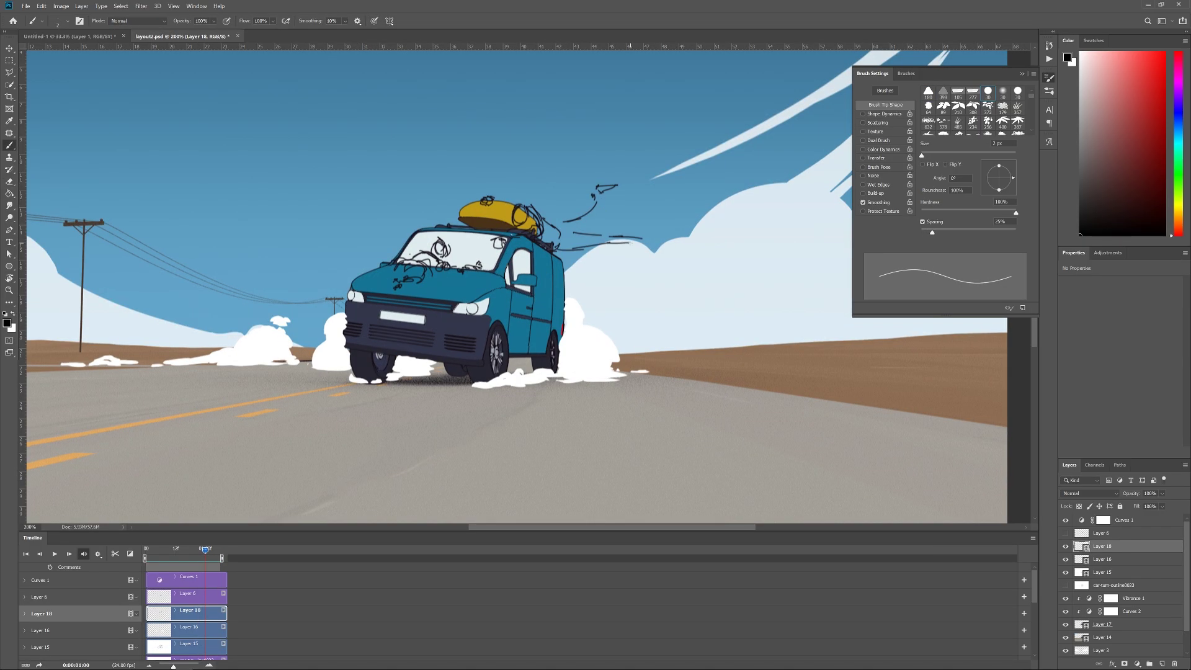
drag(639, 243, 652, 248)
- Complete the raised leg and sketch the arm across the yellow roof cargo at frame 01:00, comparing with the neighbouring frame
key(Left)
key(Right)
key(Left)
mouse_move(600, 193)
mouse_down()
mouse_move(565, 228)
mouse_move(575, 233)
mouse_up()
key(Right)
key(Left)
key(Right)
drag(501, 198, 535, 205)
- Sketch the roof character clinging behind the yellow cargo at frame 22, flipping between neighbouring frames
key(Left)
key(Left)
key(Left)
key(Right)
drag(528, 269, 525, 276)
drag(539, 239, 560, 274)
key(Left)
key(Right)
drag(550, 259, 565, 261)
key(Right)
key(Left)
key(Left)
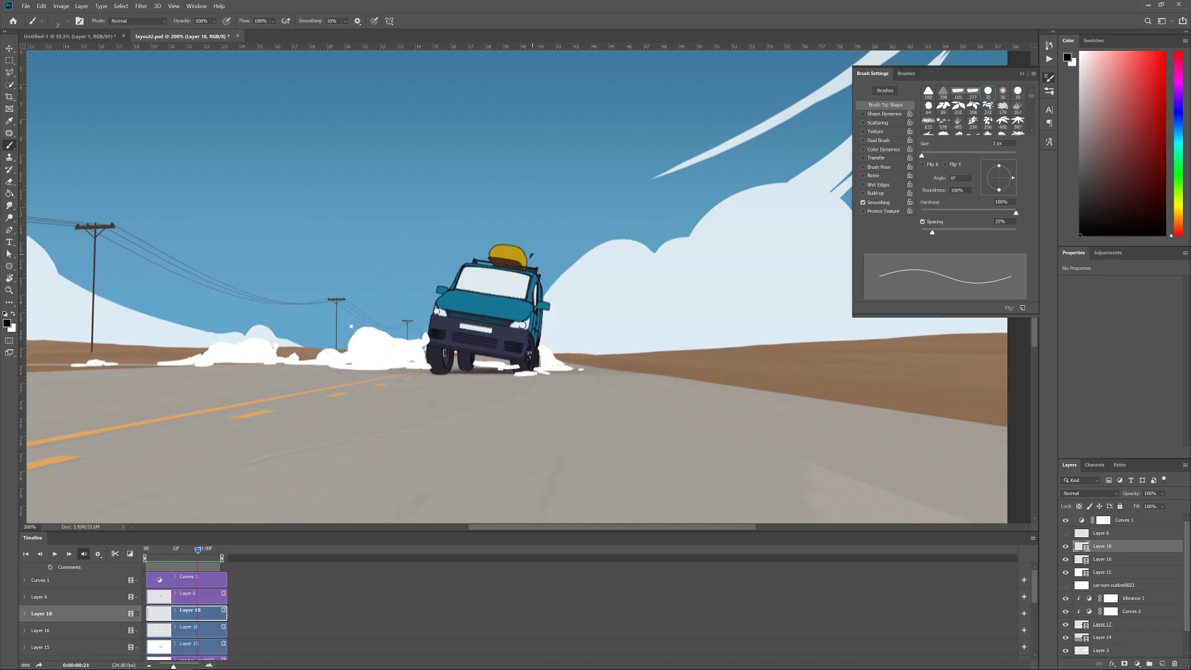
- Sketch the roof character beside the yellow cargo at frame 20, checking it against the following frame
key(Left)
drag(555, 298, 529, 269)
key(Right)
key(Left)
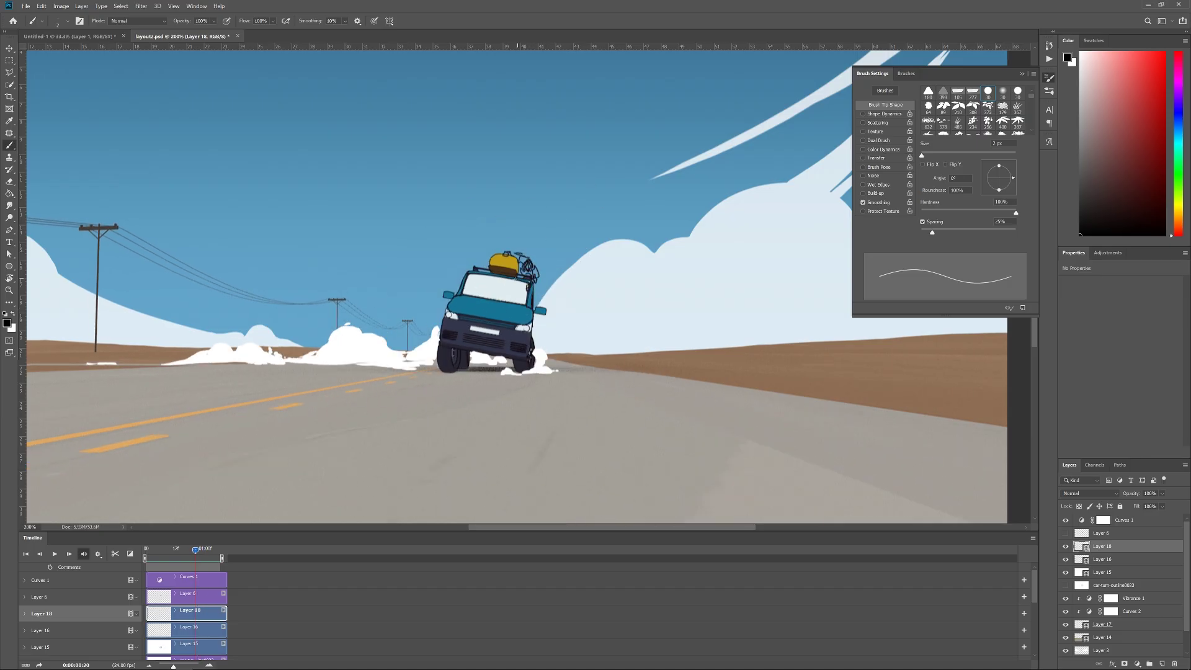
key(Right)
key(Left)
drag(543, 292, 539, 300)
- Adjust the roof character sketch on frame 21 with Free Transform and step back through the frames to 18
key(Right)
key(ctrl+t)
key(Return)
key(Right)
key(Left)
key(Left)
key(Left)
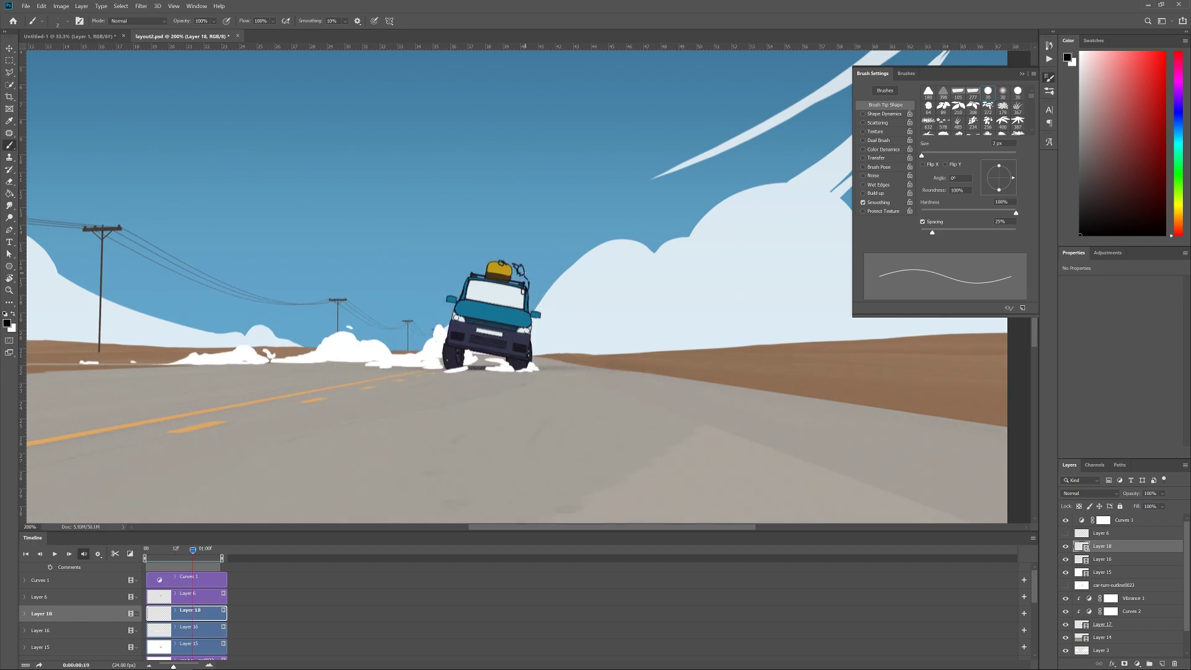
key(Left)
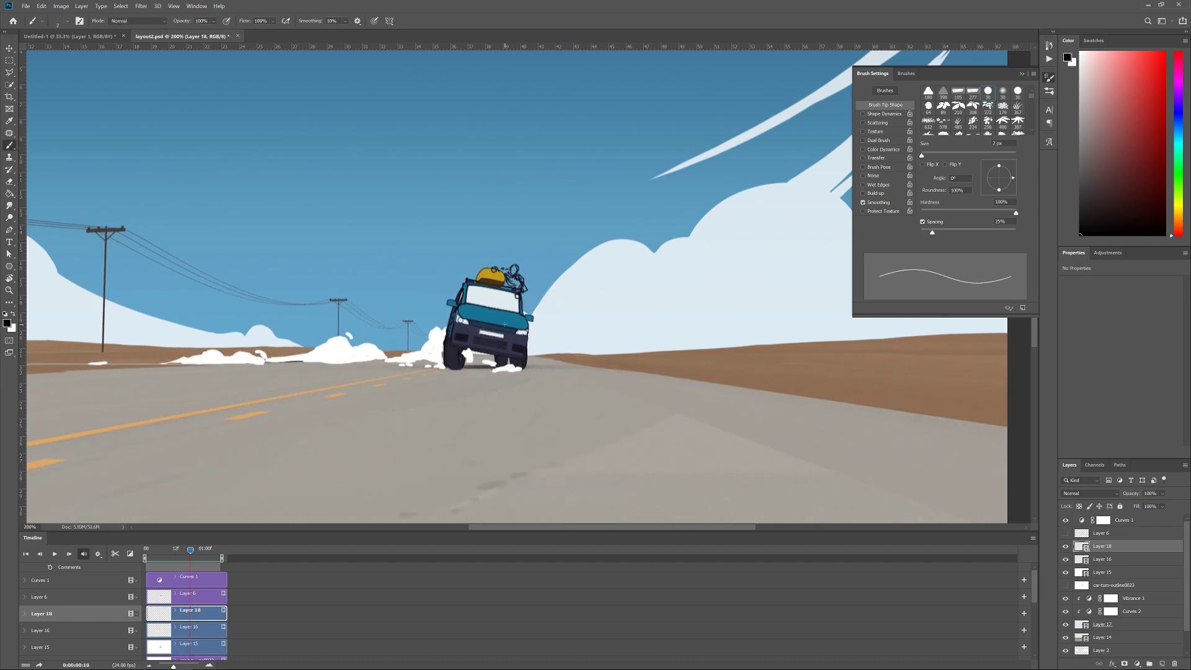
- Try sketching the roof character's trailing body and legs at frame 01:01
key(Right)
key(Right)
key(Right)
key(Right)
key(Right)
key(Right)
key(Right)
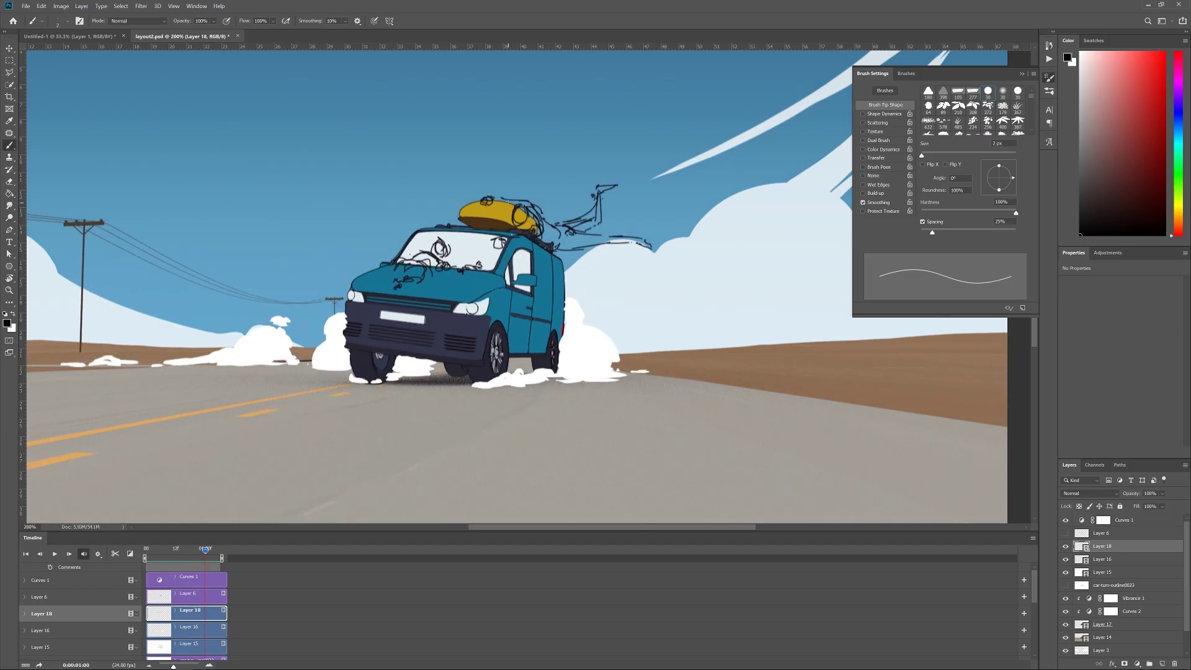
drag(473, 231, 478, 226)
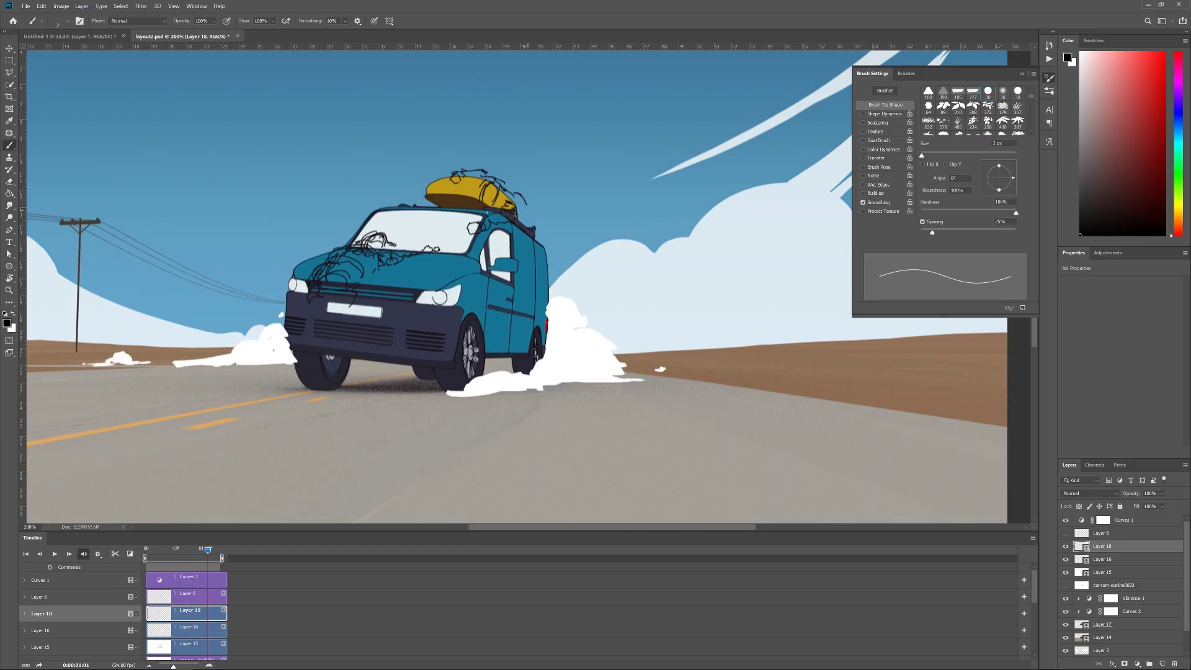
drag(561, 232, 620, 228)
mouse_move(558, 218)
mouse_down()
mouse_move(602, 222)
mouse_move(568, 191)
mouse_up()
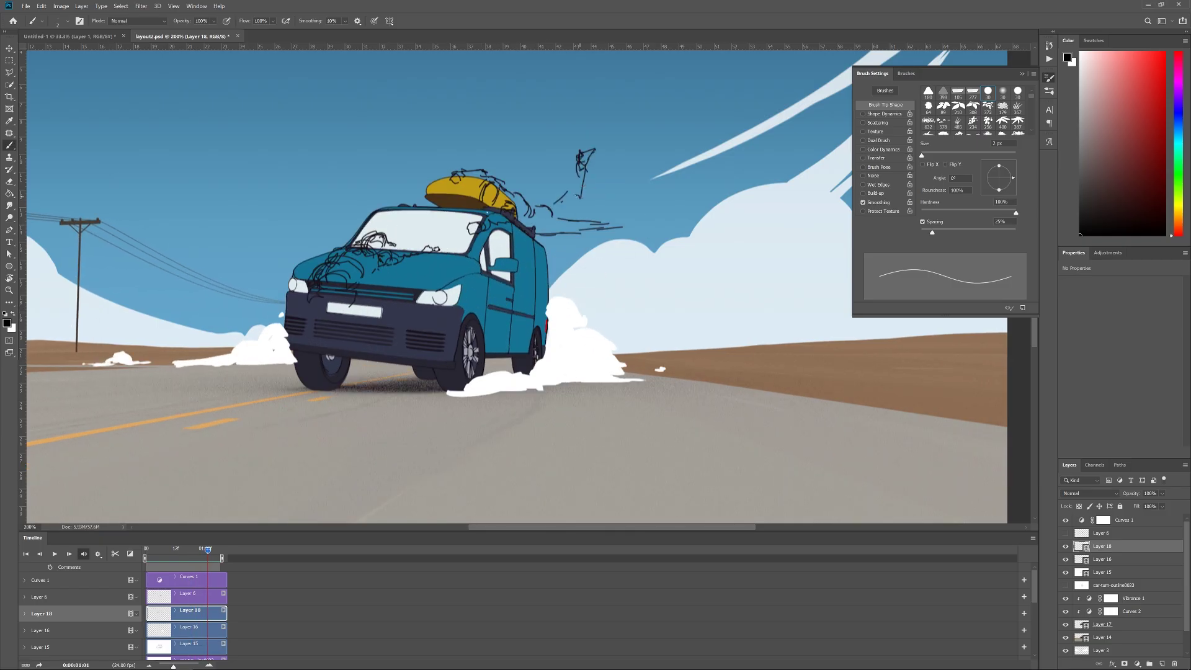
- Redraw the roof character's torso and two raised legs at frame 01:01, flipping between frames to match the motion
key(ctrl+minus)
key(ctrl+minus)
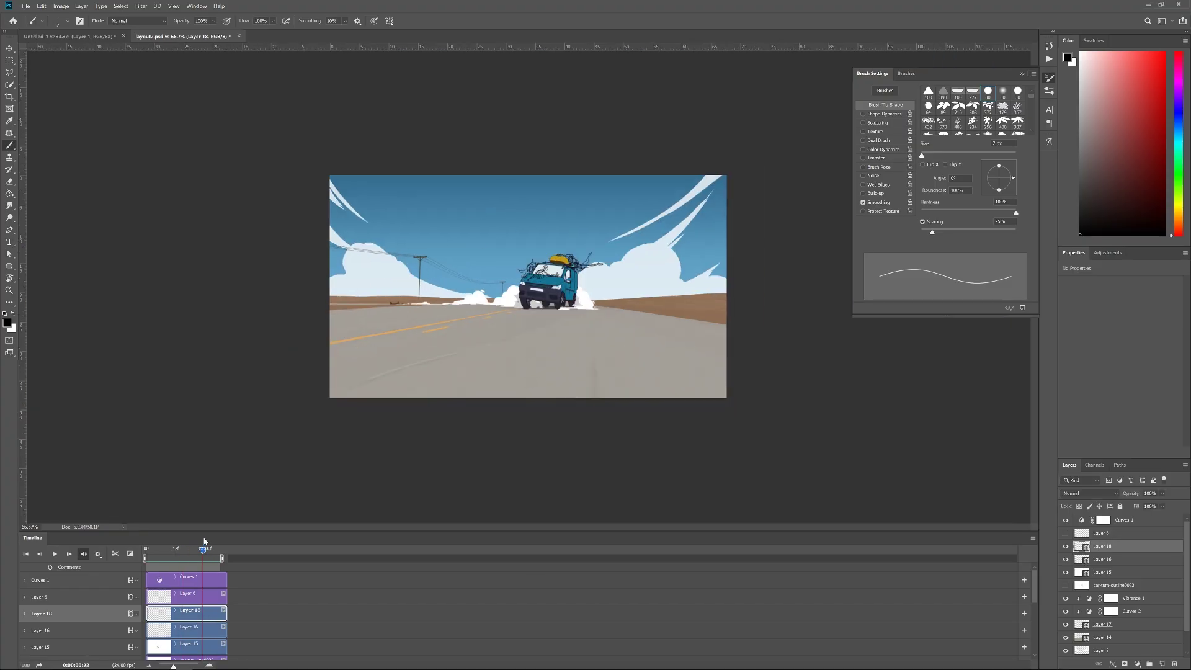
key(ctrl+plus)
key(ctrl+plus)
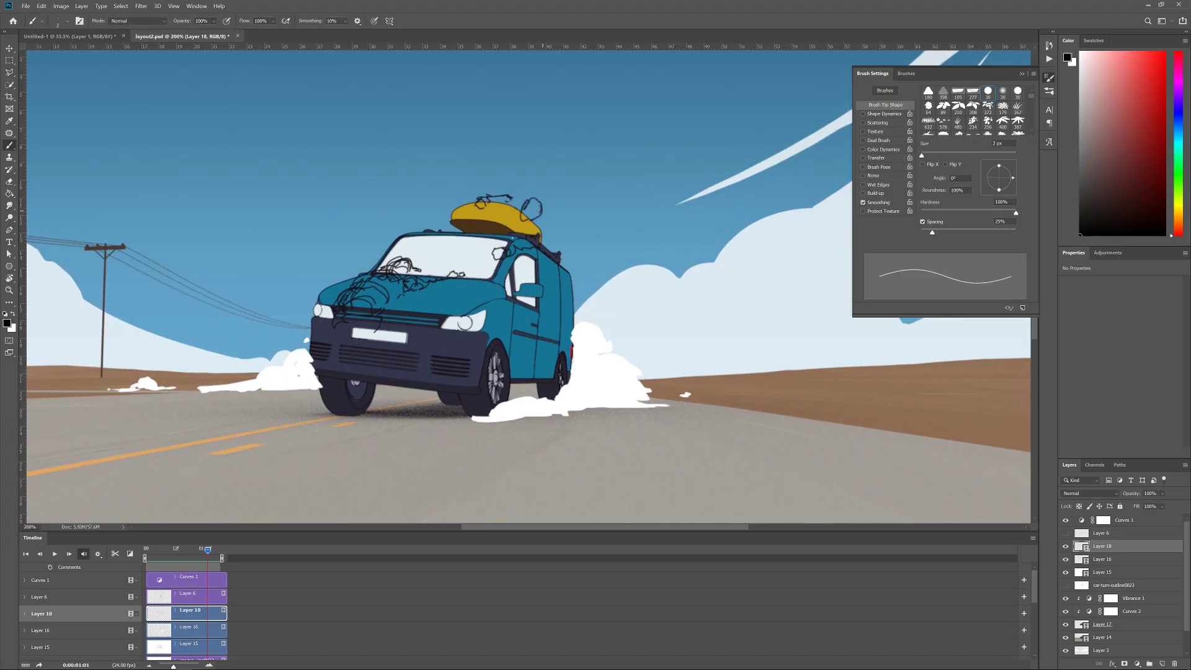
key(Left)
mouse_move(568, 205)
mouse_down()
mouse_move(541, 240)
mouse_move(643, 201)
mouse_move(589, 190)
mouse_up()
key(Right)
key(Left)
key(Right)
key(Left)
key(Left)
key(Right)
key(Right)
key(Left)
key(Left)
key(Right)
key(Right)
key(b)
drag(591, 132, 598, 144)
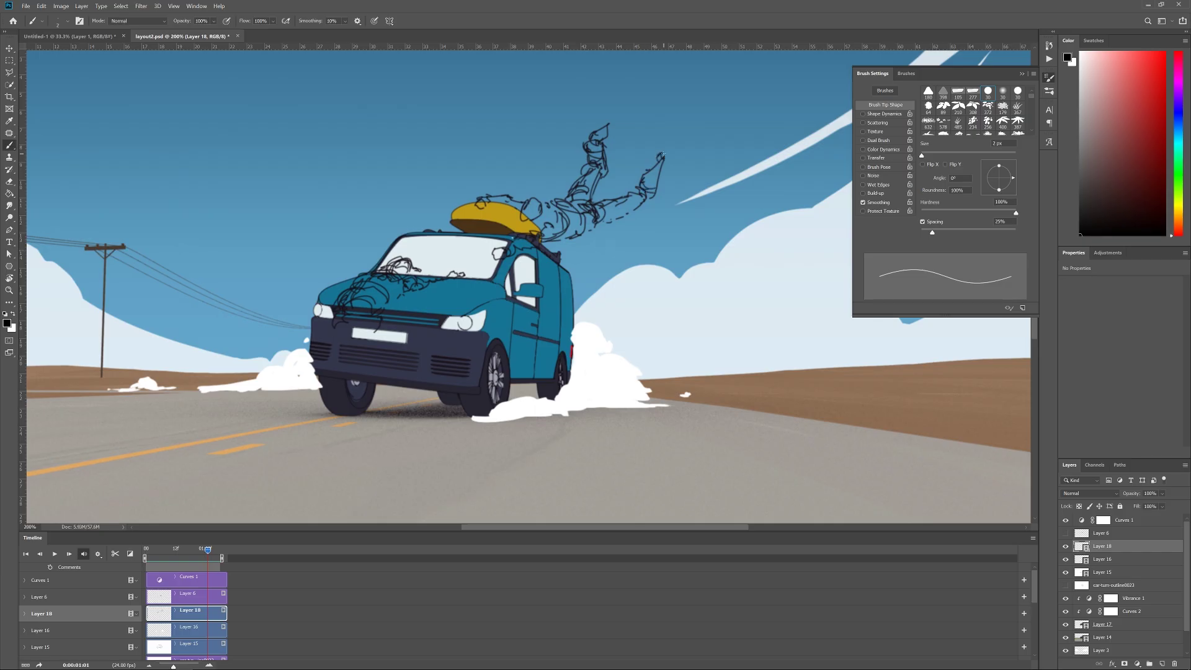
key(Left)
key(e)
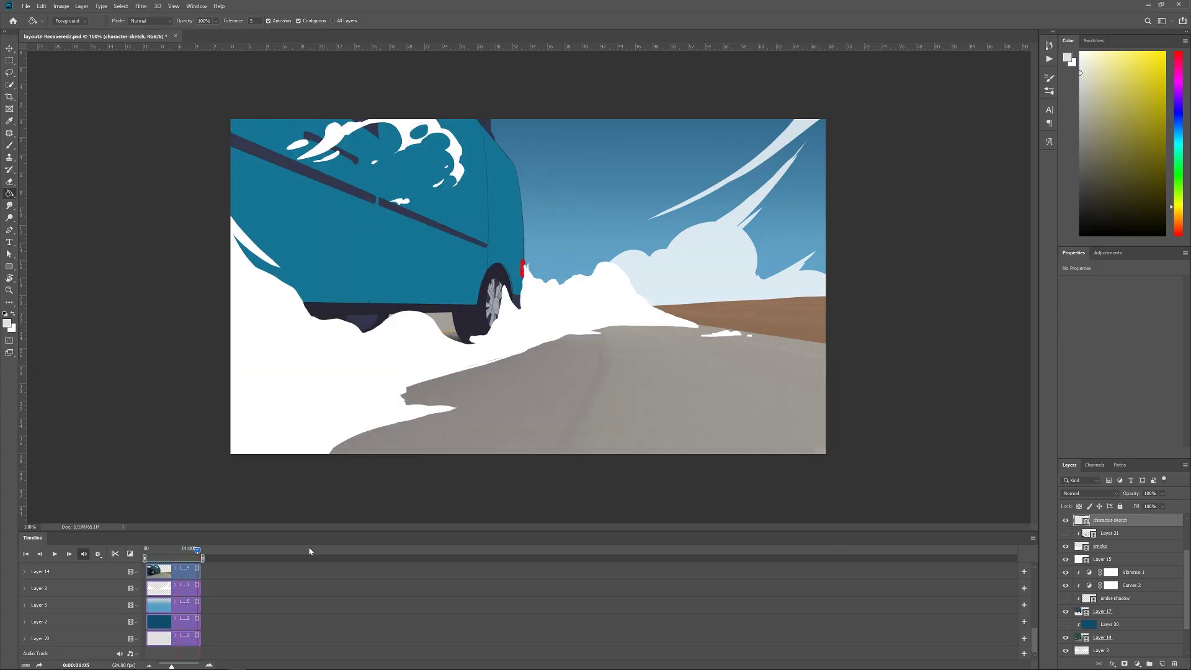
- Scrub back through the timeline of layout3-Recovered2.psd to review the shot
drag(199, 551, 174, 552)
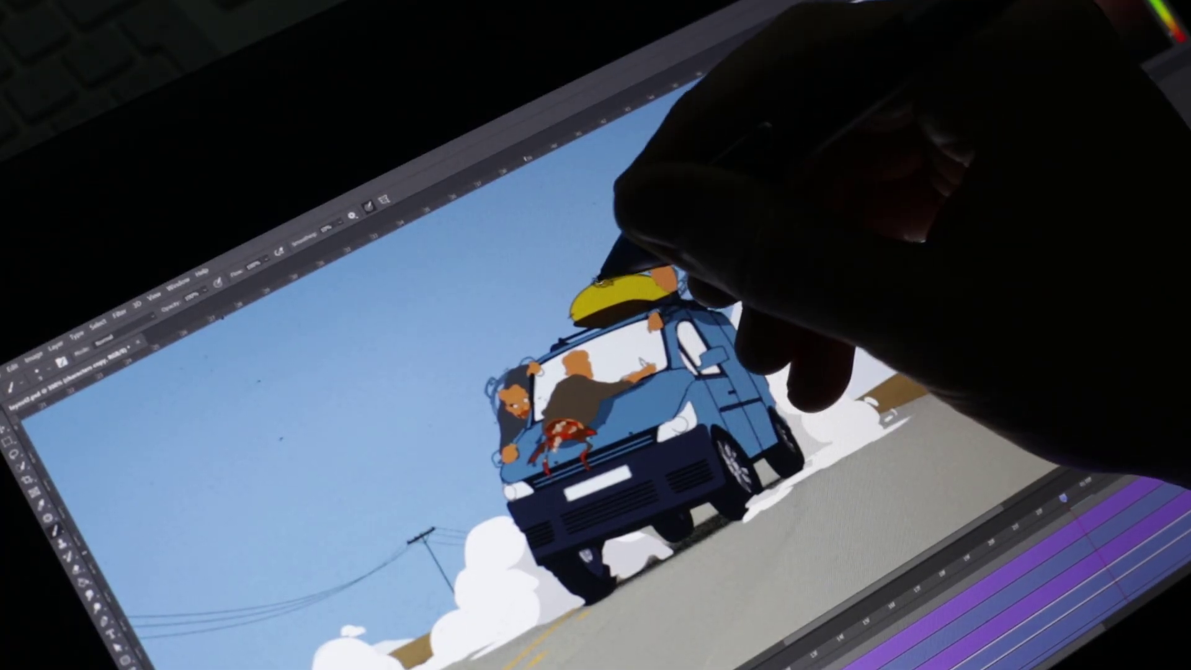
- Paint the roof character's white sleeves and shirt over the sketch lines
drag(614, 274, 600, 283)
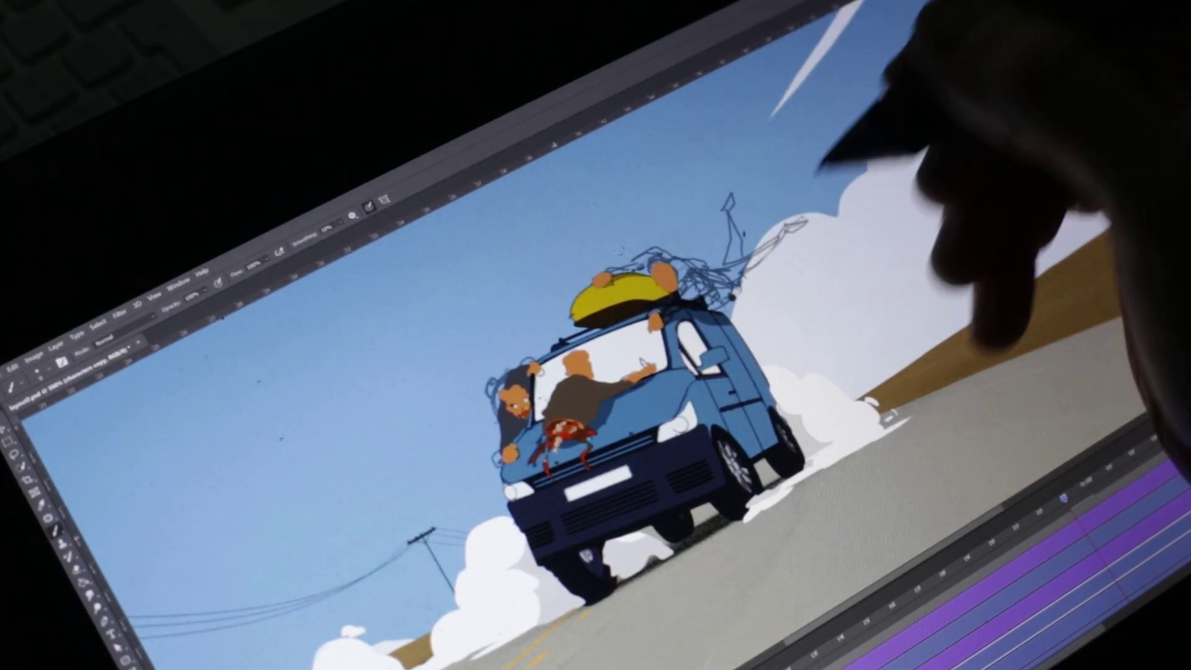
drag(676, 261, 692, 254)
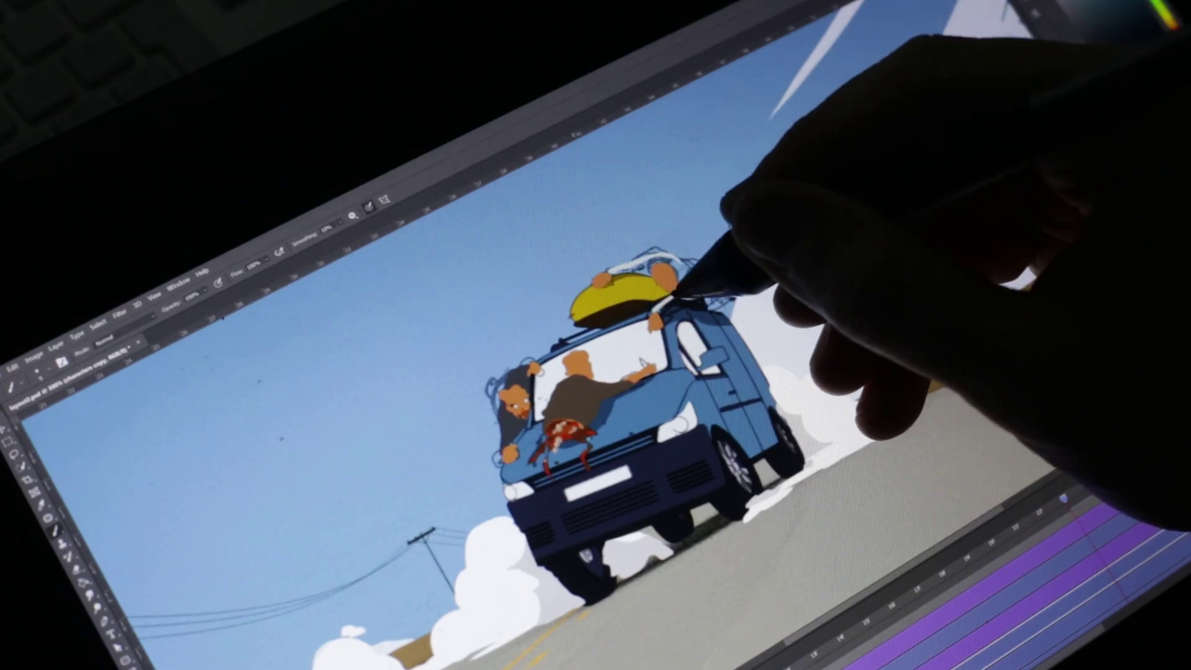
right_click(766, 298)
key(b)
mouse_move(673, 310)
mouse_down()
mouse_move(693, 292)
mouse_move(687, 257)
mouse_move(729, 275)
mouse_move(702, 271)
mouse_move(707, 284)
mouse_move(731, 285)
mouse_move(720, 258)
mouse_move(728, 268)
mouse_move(681, 268)
mouse_up()
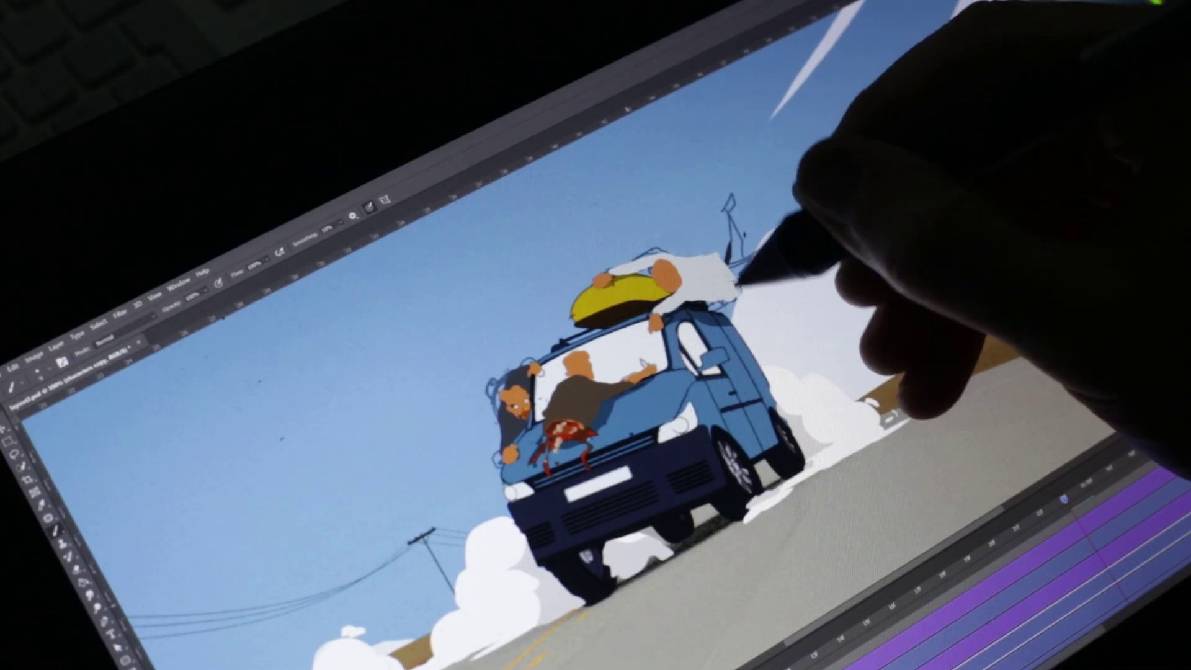
- Paint the roof character's trailing legs and the dark curls of hair on the head
mouse_move(745, 261)
mouse_down()
mouse_move(773, 240)
mouse_move(750, 261)
mouse_move(776, 251)
mouse_move(752, 230)
mouse_move(808, 220)
mouse_up()
key(v)
key(b)
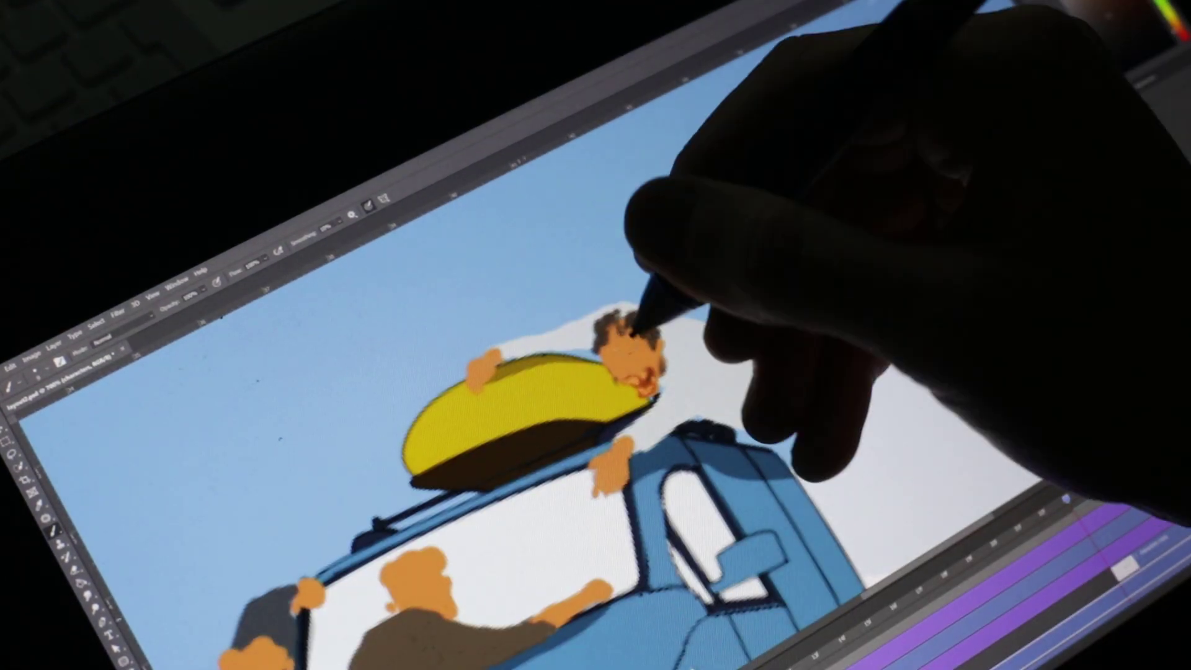
click(634, 350)
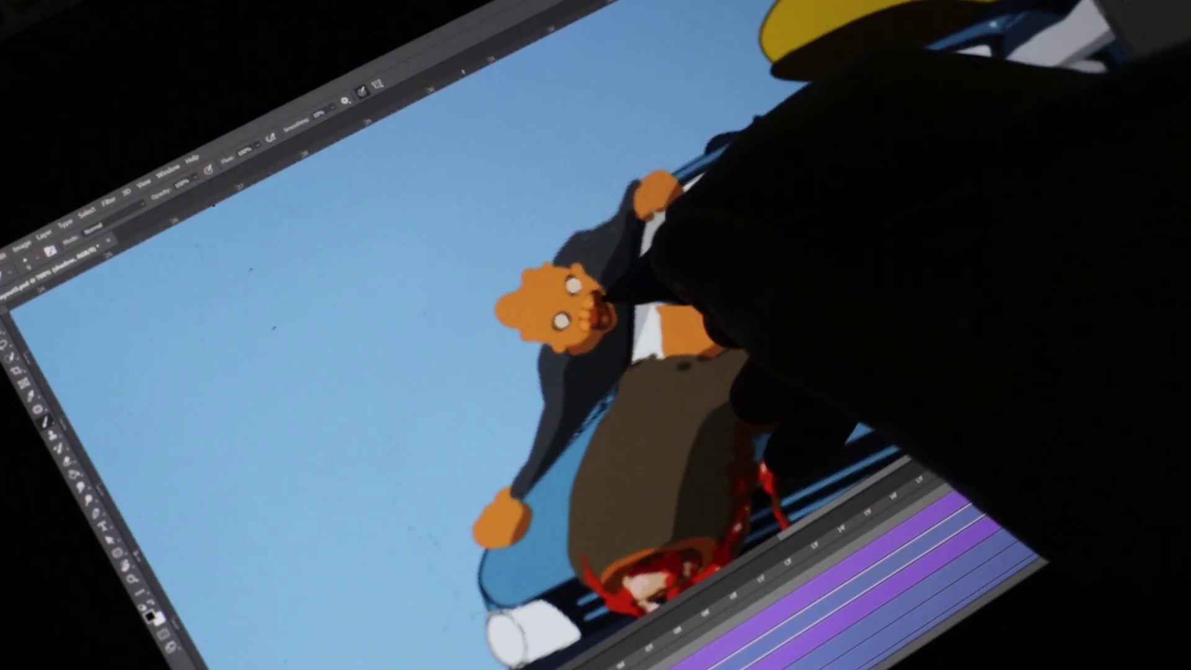
- Shade the head of the character hanging on the van's side on the shadow layer, using 40% and 30% brush opacity
key(4)
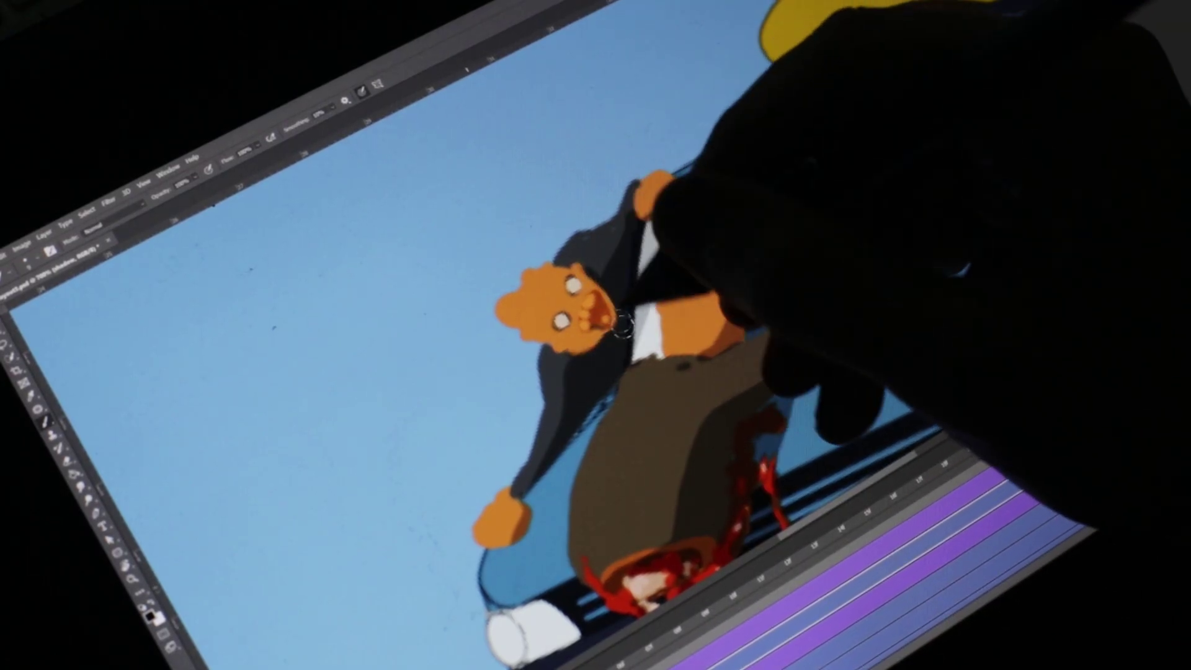
drag(526, 328, 504, 313)
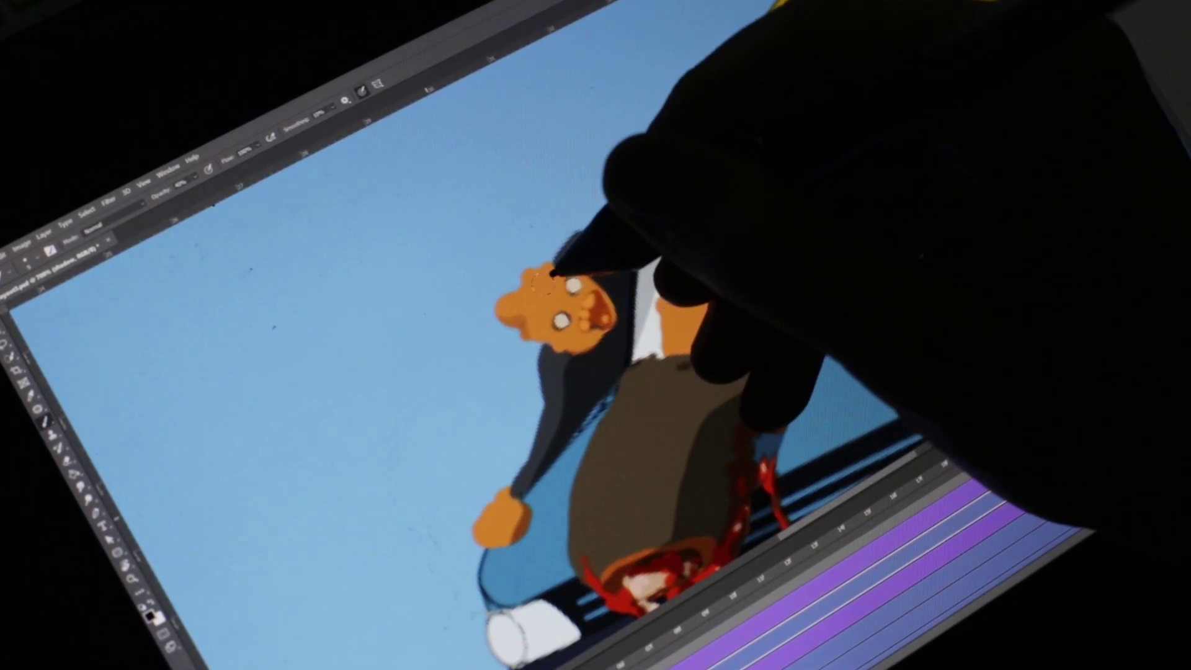
key(0)
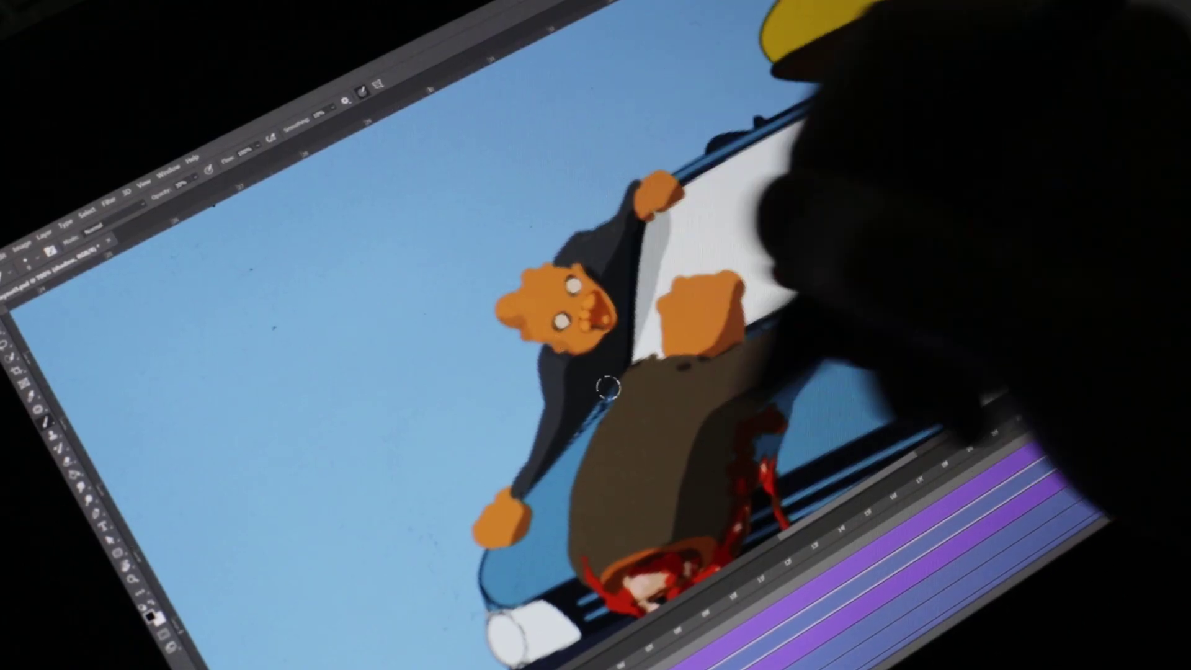
key(3)
drag(553, 341, 583, 347)
- Step back and forth through the painted character frames around 01:03 in layout3-Recovered2.psd to check the motion
key(Right)
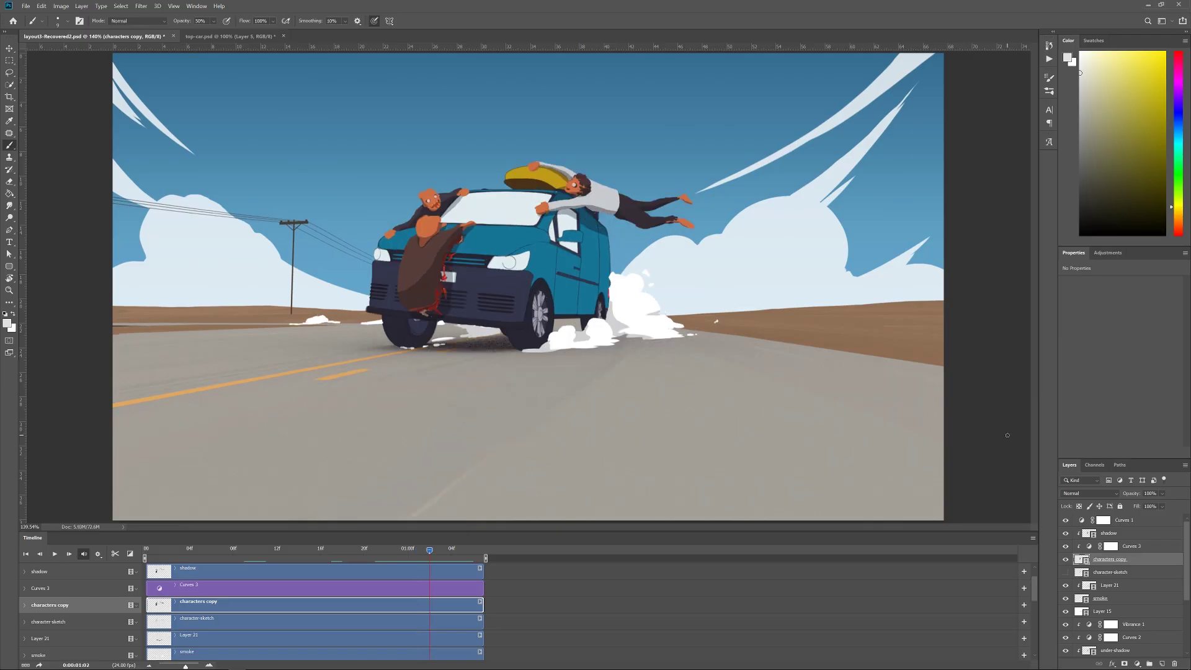
key(Right)
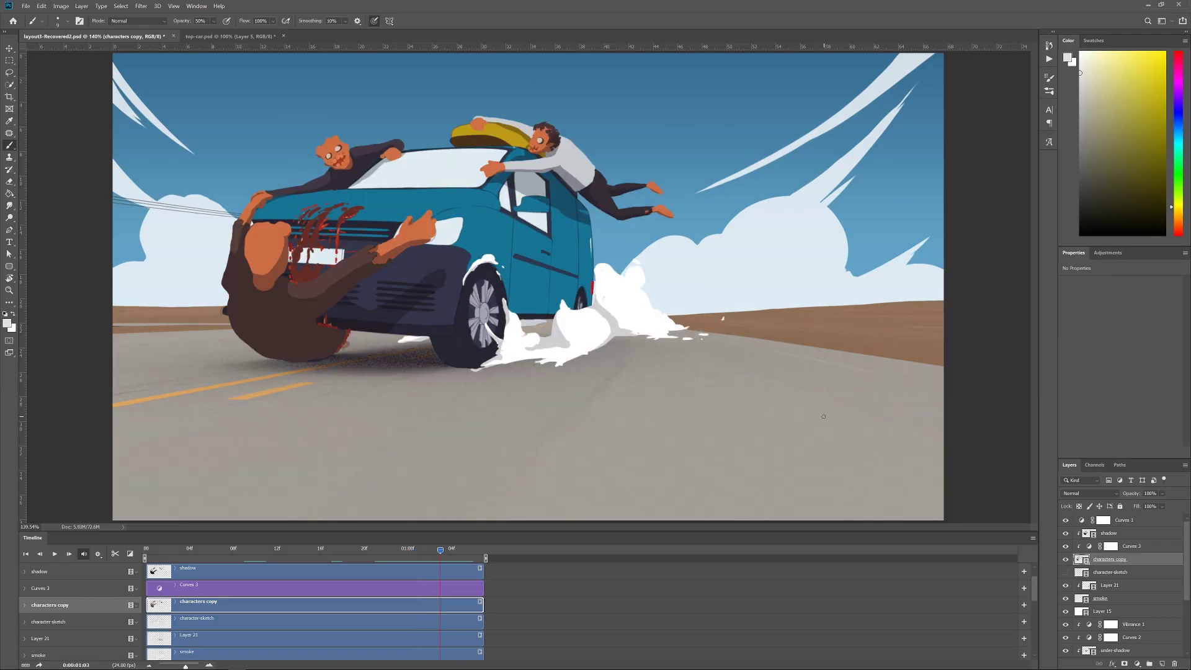
key(Right)
key(Left)
key(Left)
key(Right)
key(Right)
- Switch to top-car.psd and play its overhead van animation
click(229, 36)
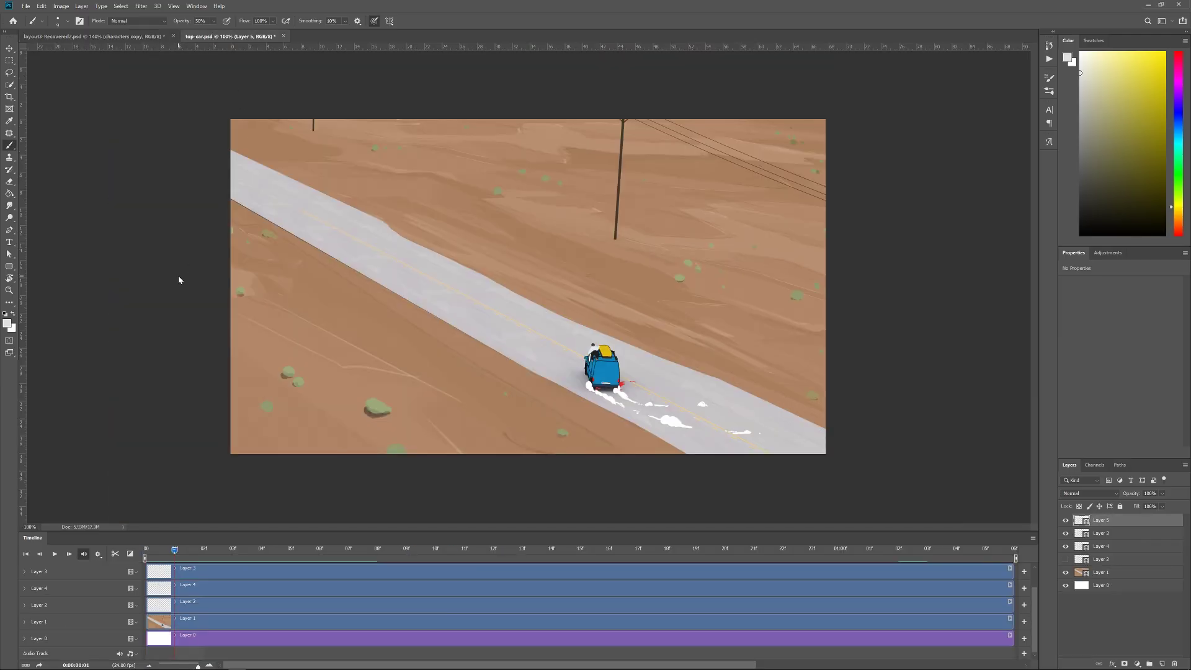
key(space)
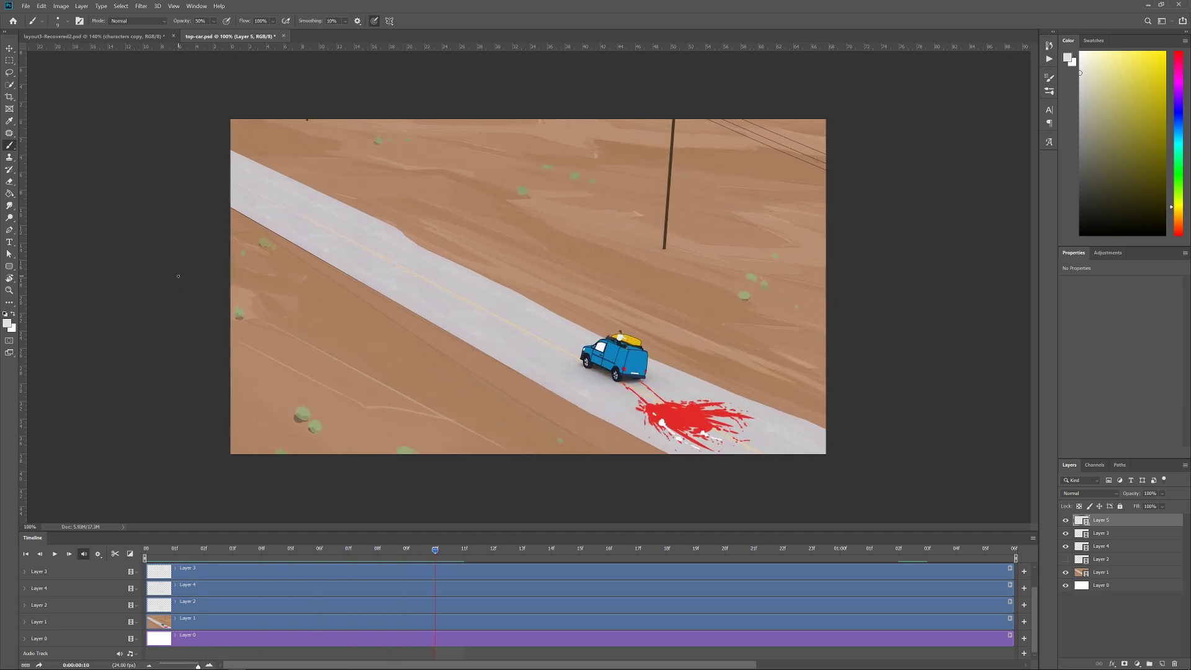